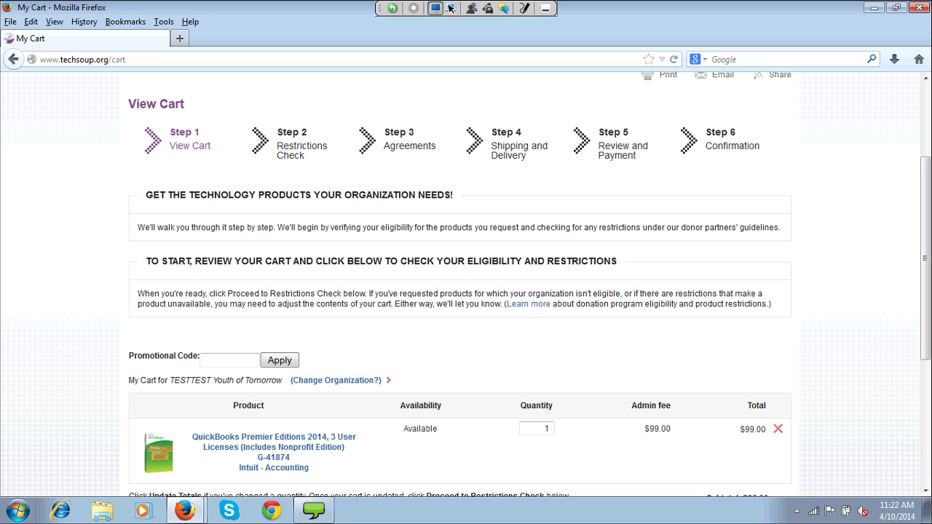
- Run the cart through the restrictions check, then send it on as a donation request
key(Down)
key(Down)
key(Down)
key(Down)
key(Down)
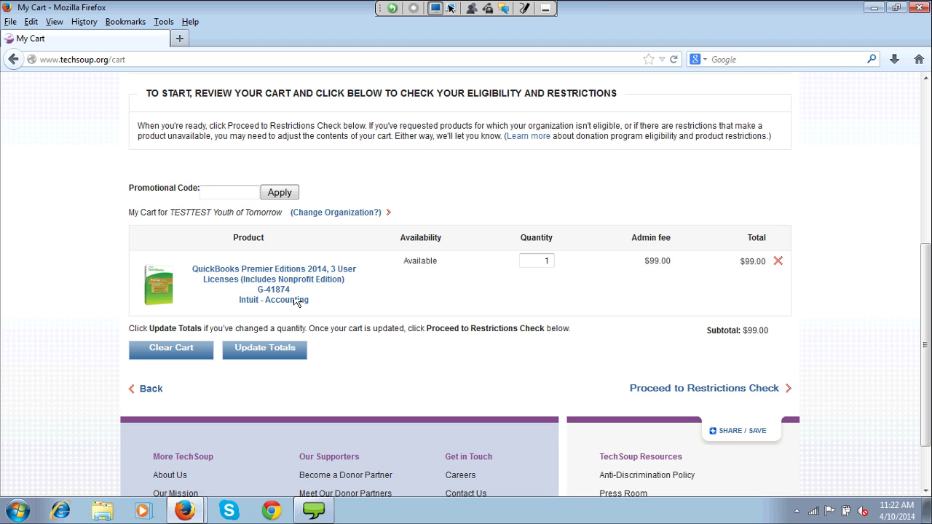
key(Tab)
key(Tab)
key(Return)
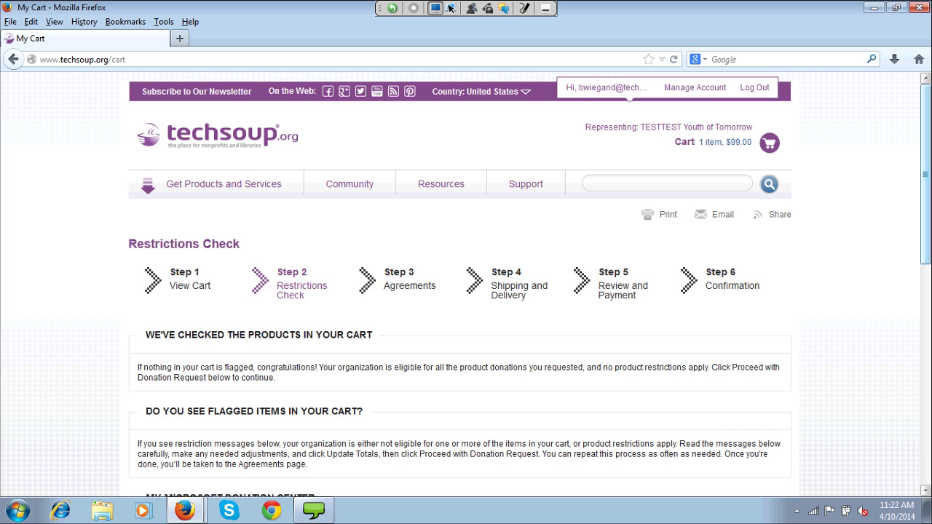
key(Down)
key(Down)
key(Down)
key(Down)
key(Down)
key(Down)
key(Down)
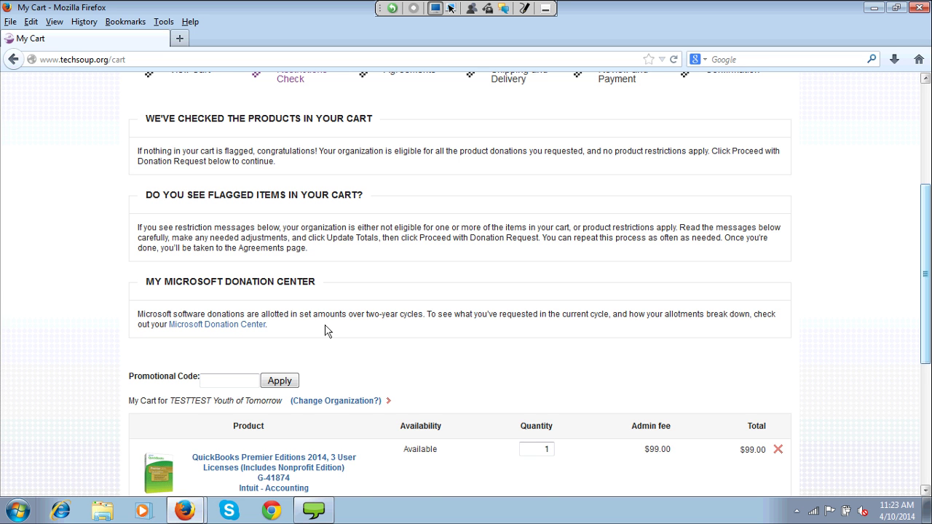
scroll(327, 331, down, 4)
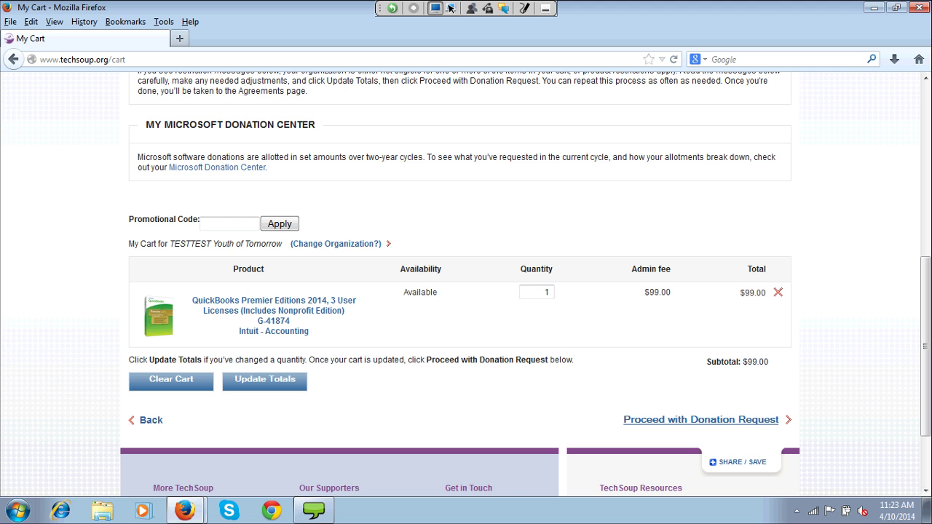
click(701, 420)
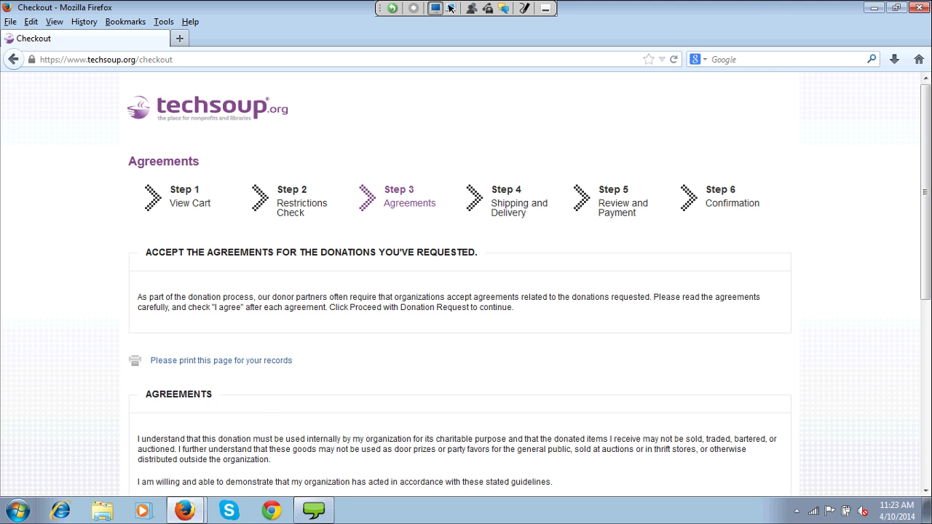
- Agree to the QuickBooks donation terms and proceed to the Shipping and Delivery step
scroll(449, 8, down, 3)
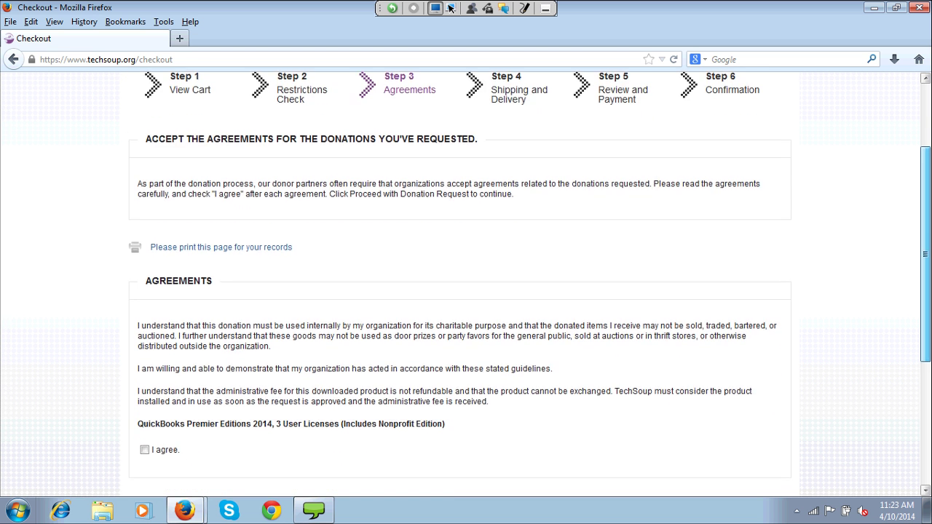
scroll(466, 292, down, 3)
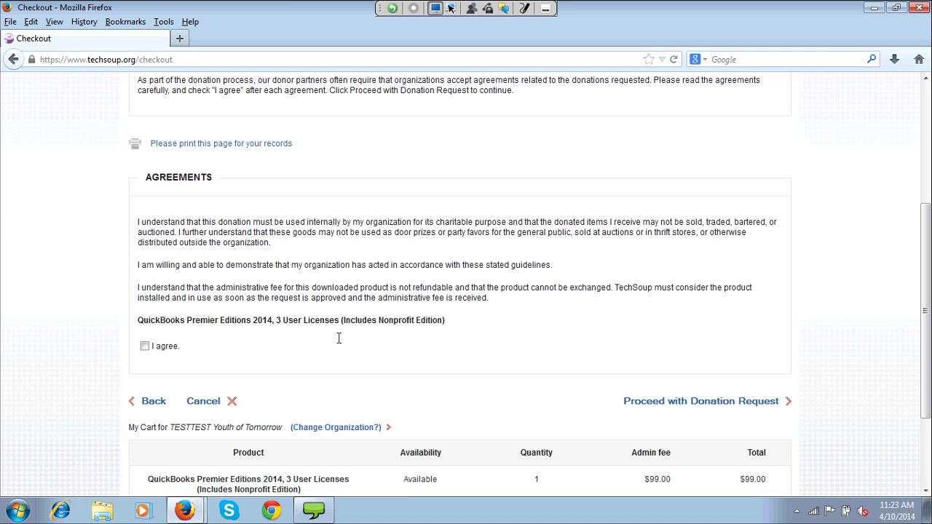
key(space)
scroll(376, 380, down, 1)
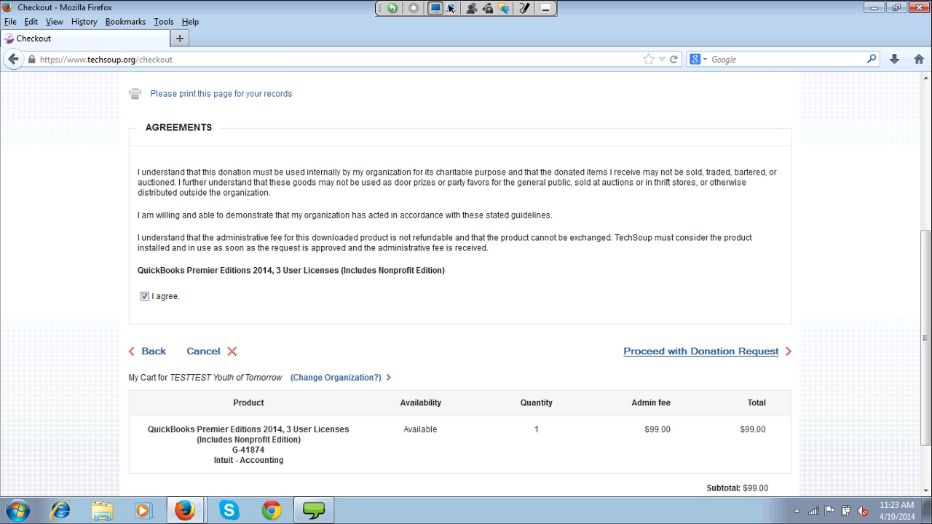
click(700, 351)
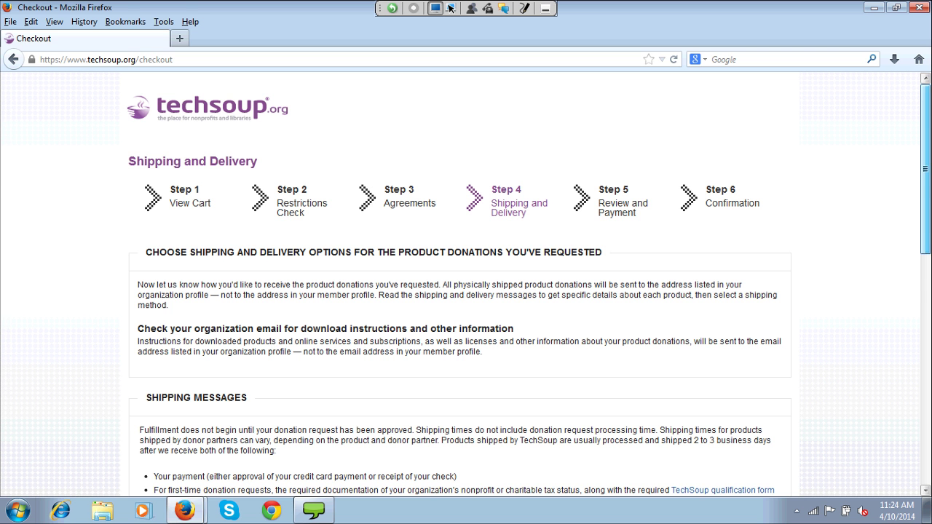
- Check the organization email and shipping address, keep Ground shipping, and continue to payment
scroll(466, 284, down, 2)
scroll(466, 284, down, 2)
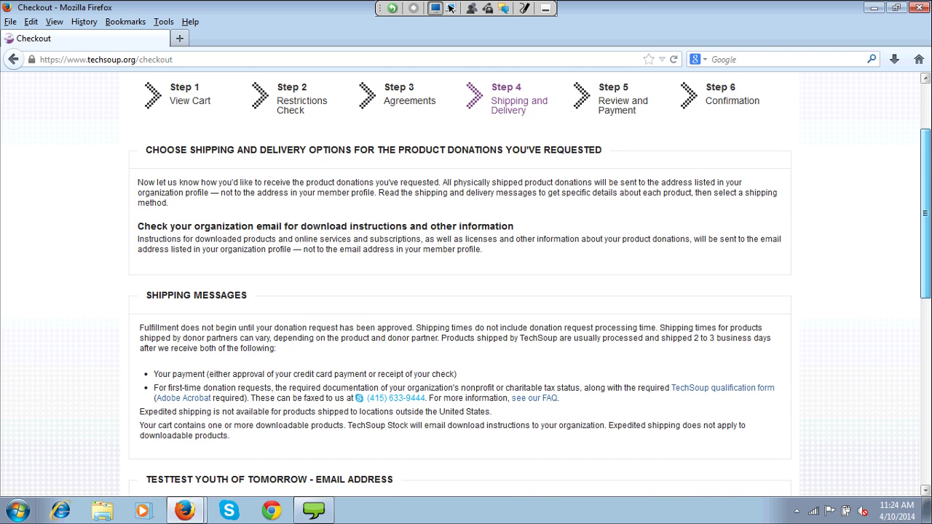
scroll(466, 284, down, 3)
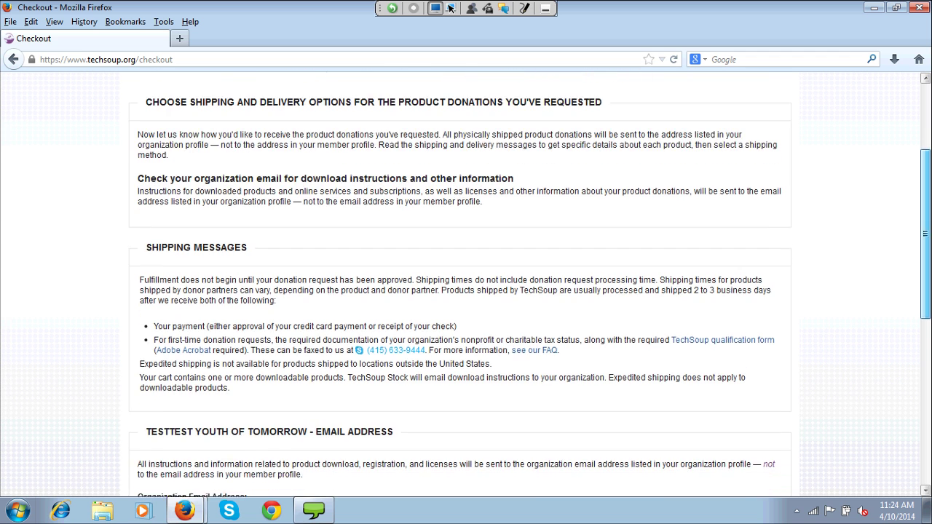
scroll(466, 284, down, 6)
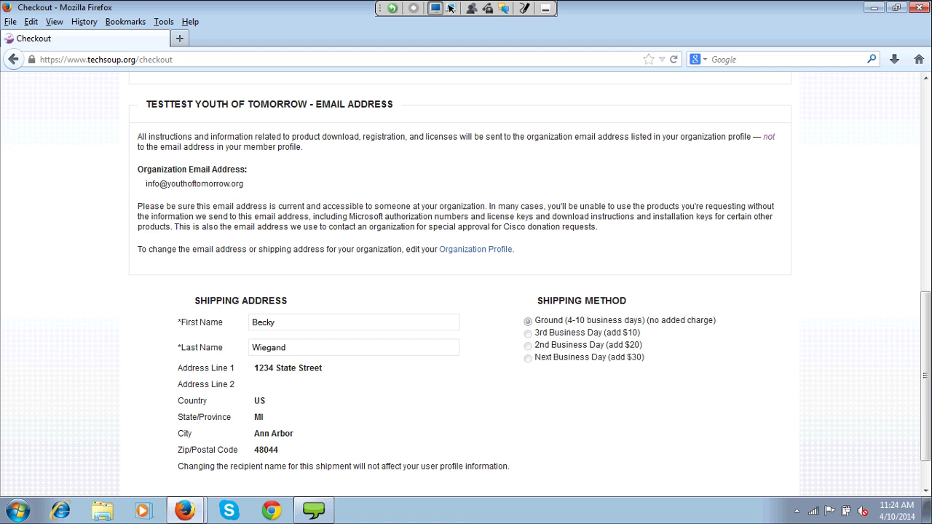
drag(145, 184, 244, 184)
drag(246, 184, 151, 151)
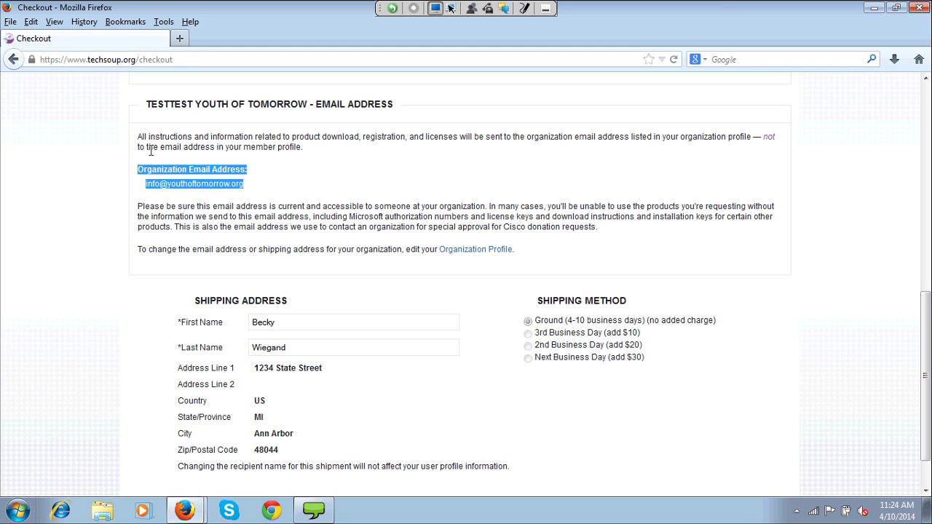
click(161, 166)
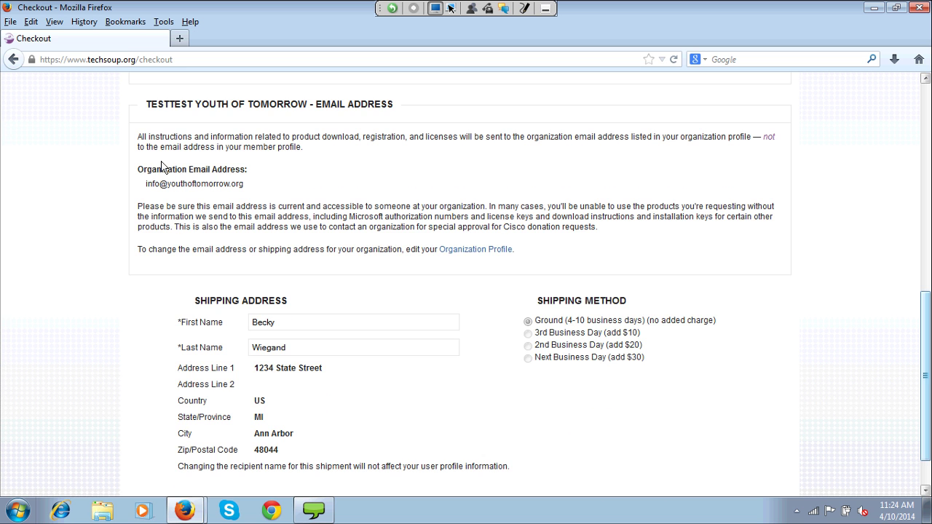
scroll(162, 167, down, 2)
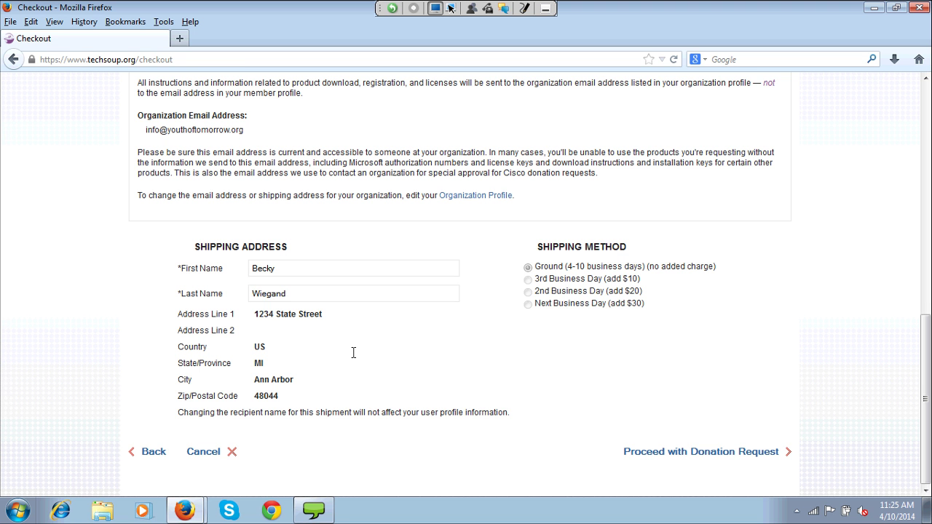
key(Return)
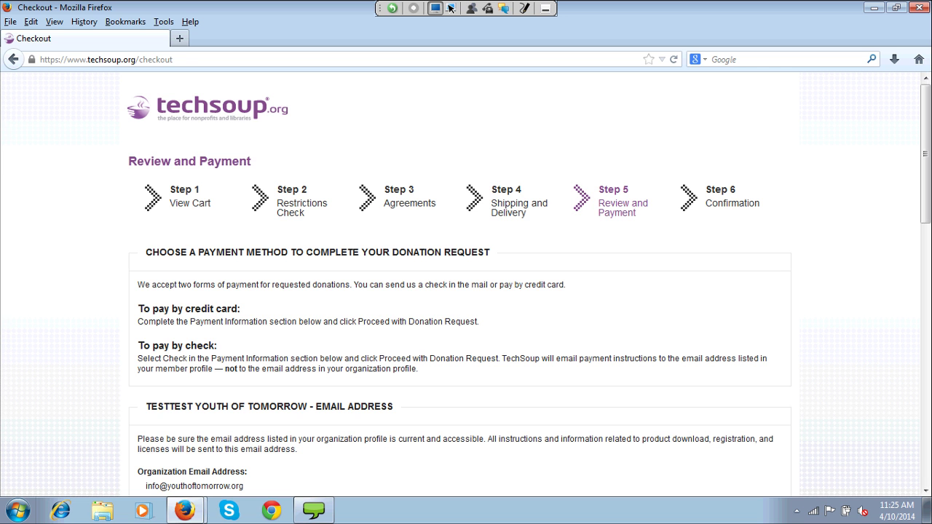
scroll(466, 291, down, 3)
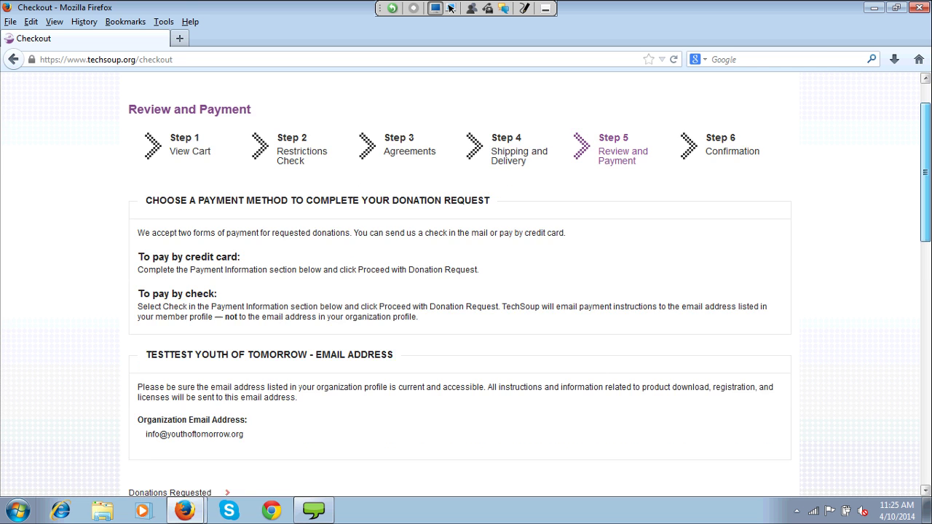
scroll(466, 291, down, 1)
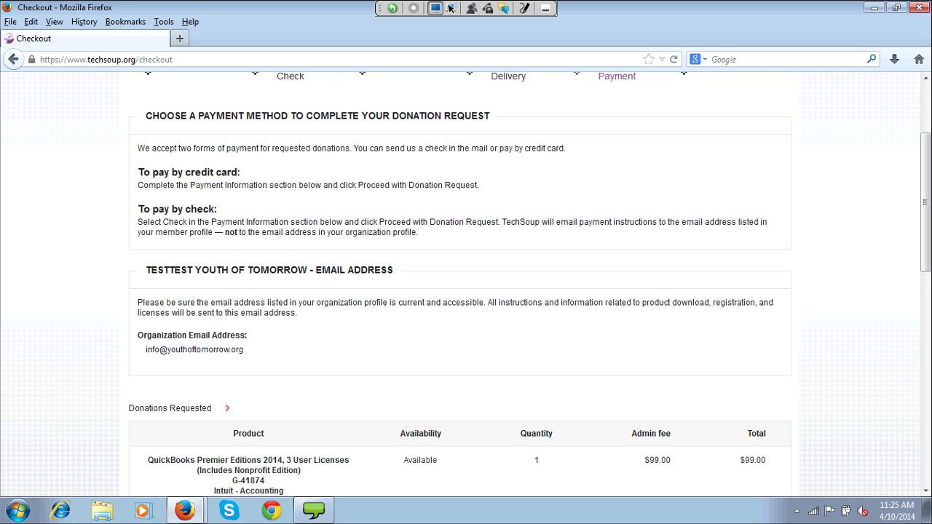
scroll(466, 285, down, 1)
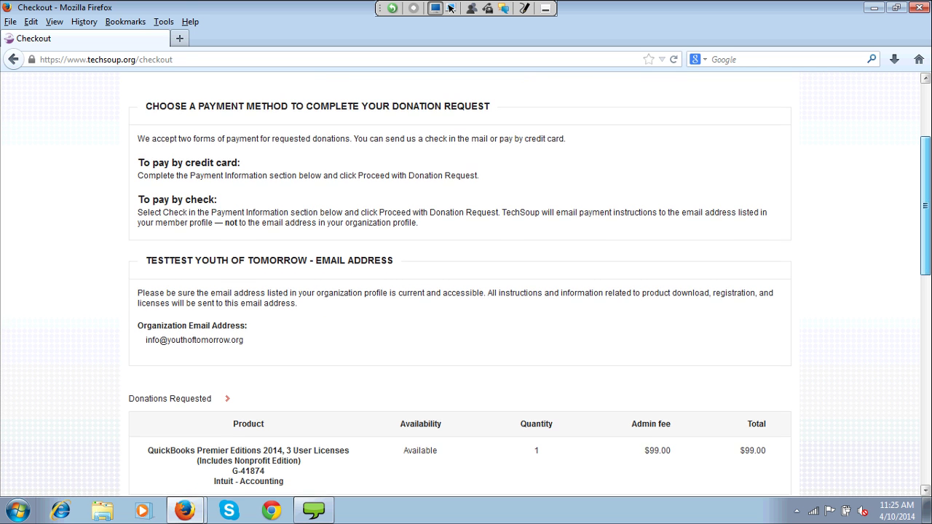
scroll(467, 284, down, 2)
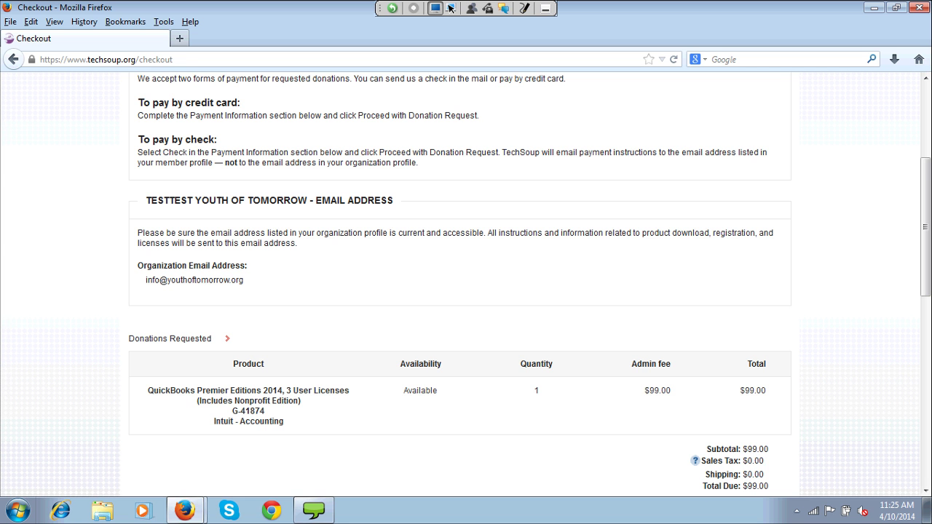
scroll(925, 233, down, 1)
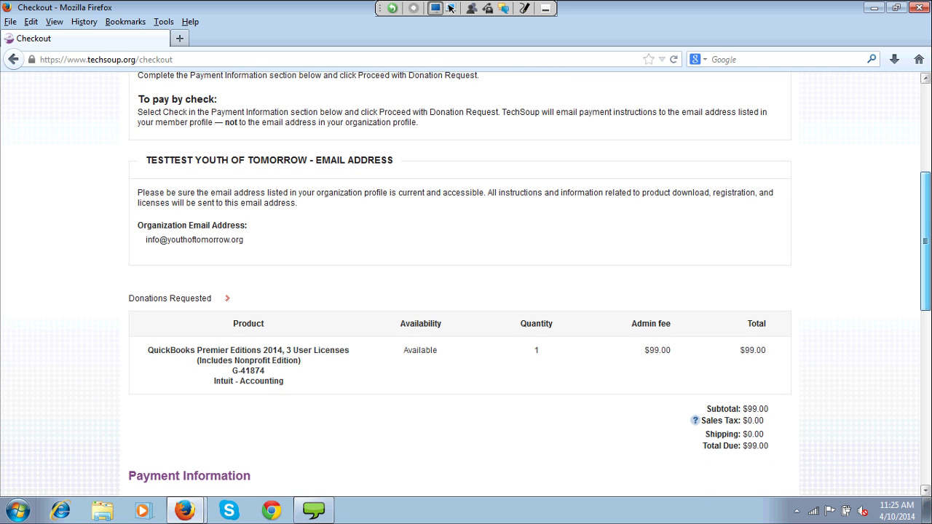
scroll(466, 277, down, 2)
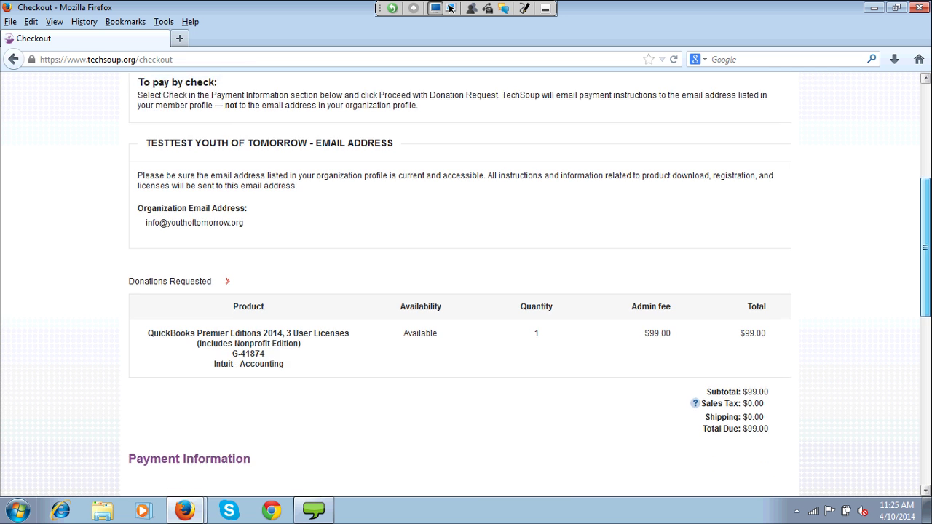
scroll(466, 284, down, 5)
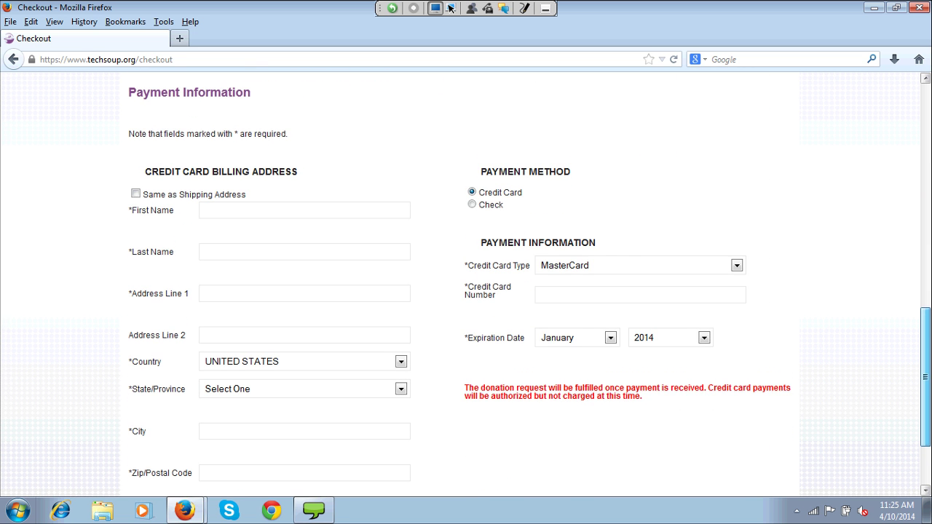
scroll(466, 284, down, 1)
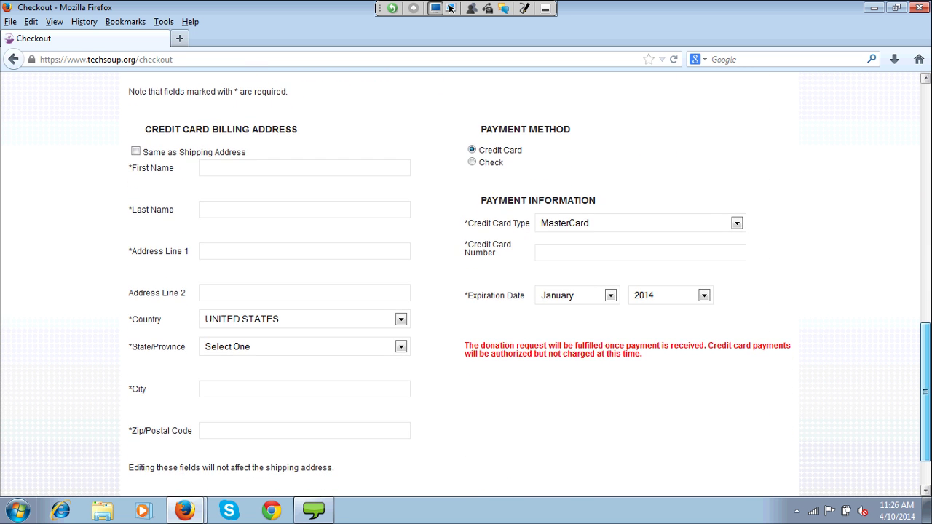
scroll(466, 284, down, 1)
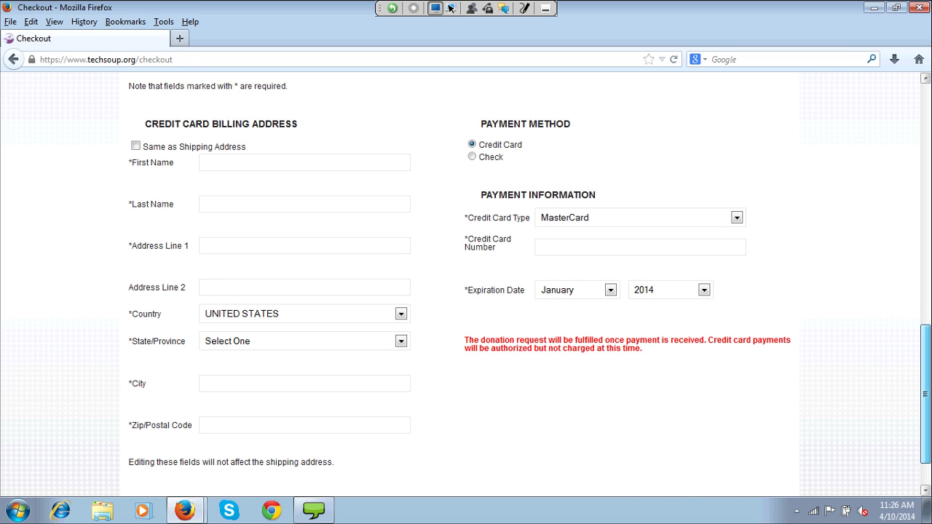
scroll(466, 284, down, 1)
scroll(466, 284, down, 1)
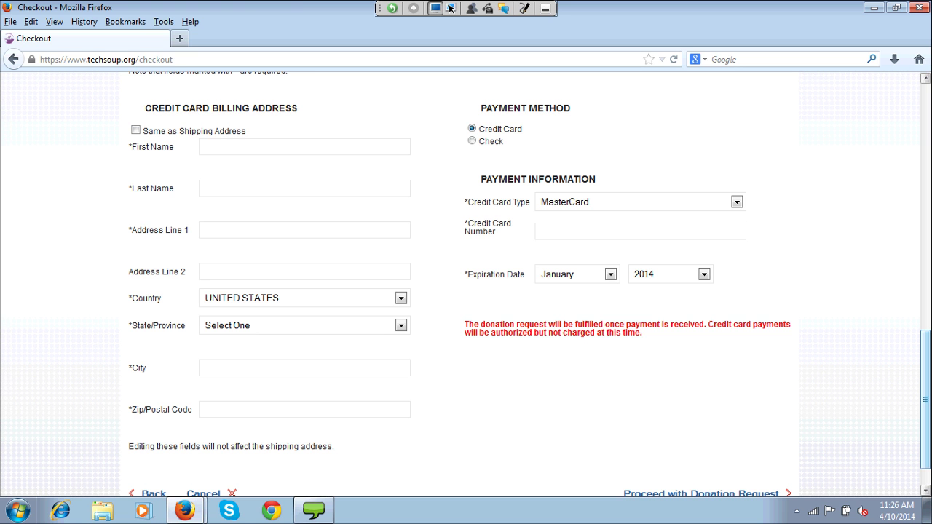
scroll(466, 284, down, 1)
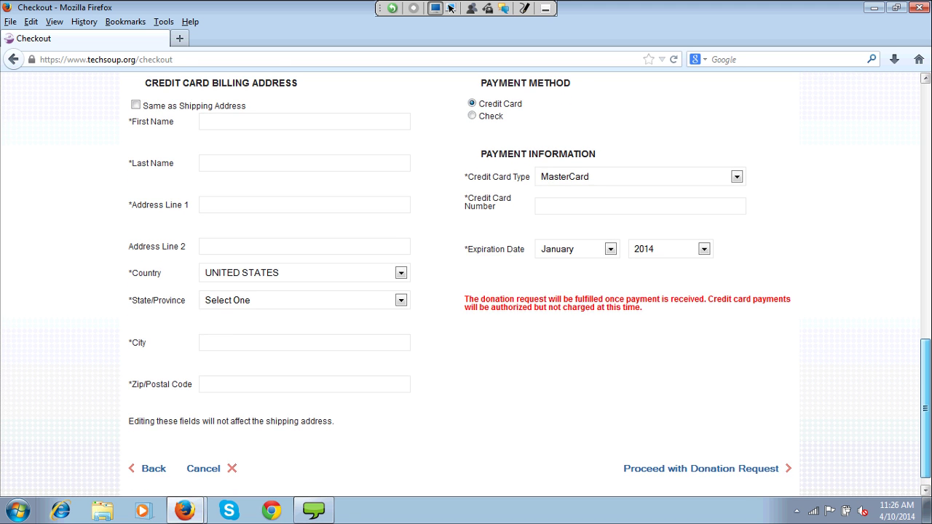
scroll(466, 284, up, 1)
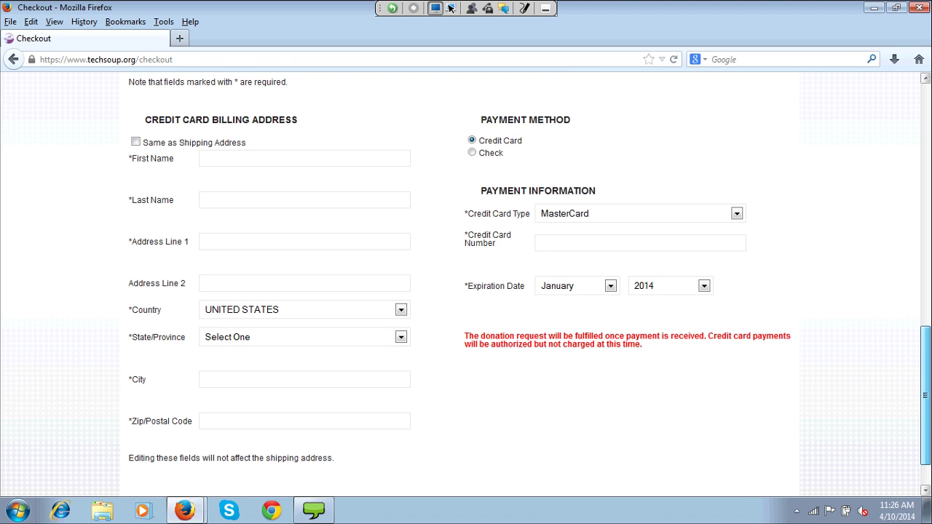
scroll(466, 284, down, 1)
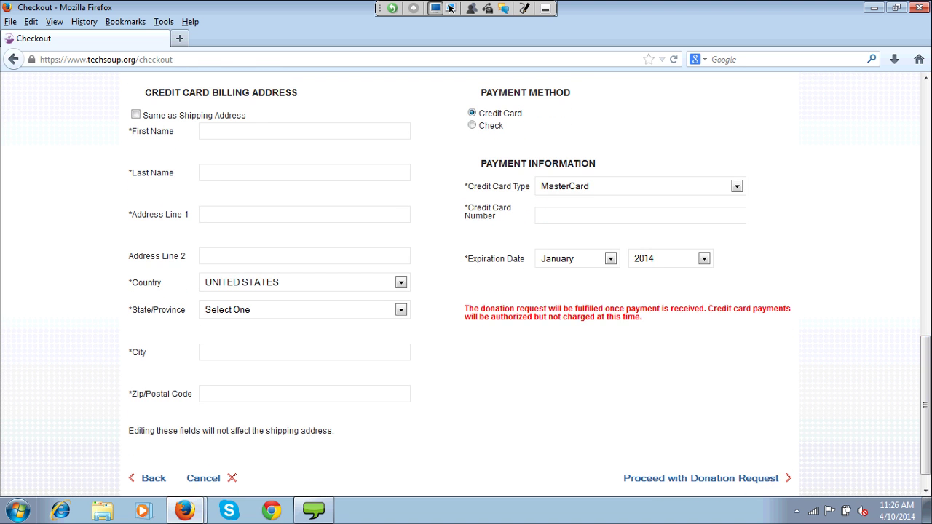
scroll(466, 284, down, 1)
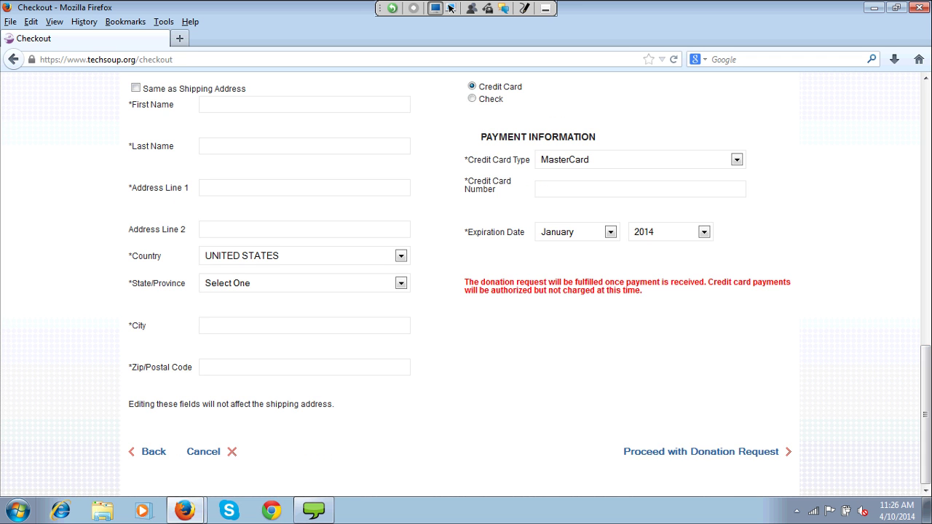
scroll(467, 284, up, 15)
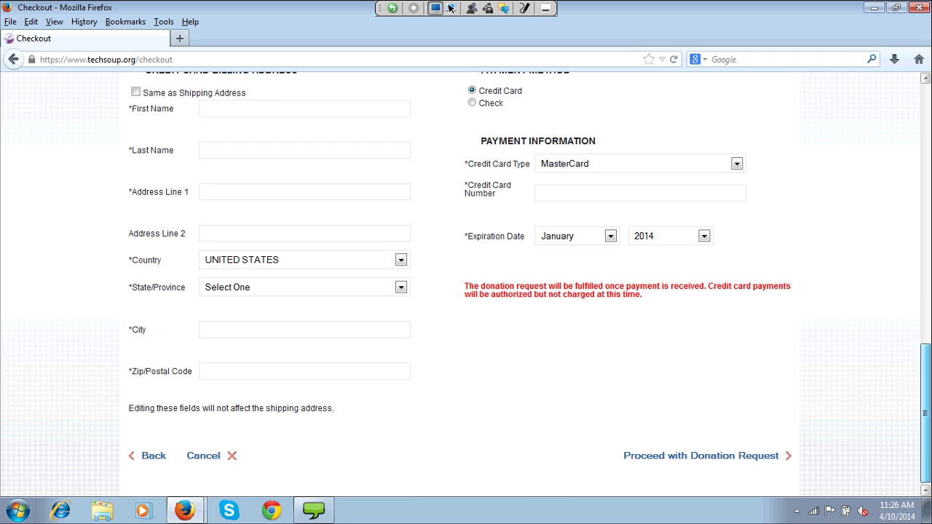
scroll(466, 284, up, 7)
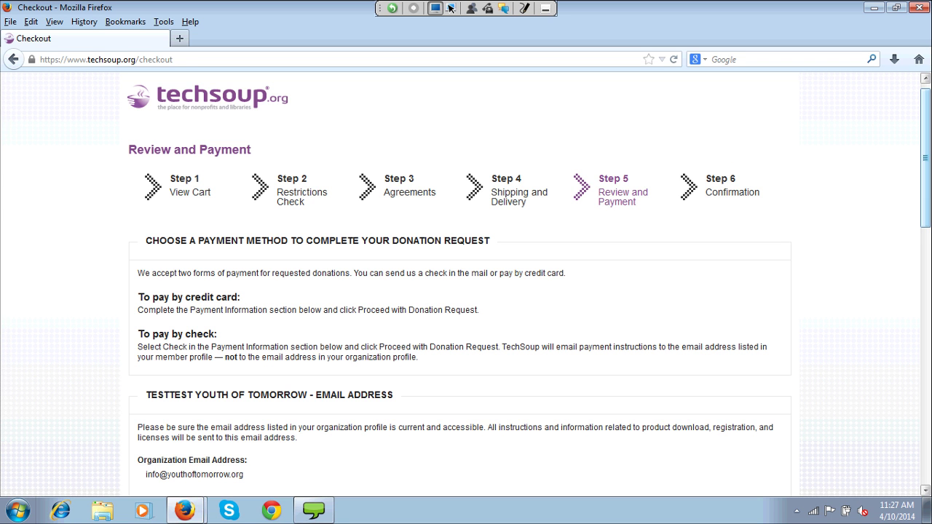
- Look over the Review and Payment page, then go Back to Shipping and Delivery
scroll(466, 288, up, 1)
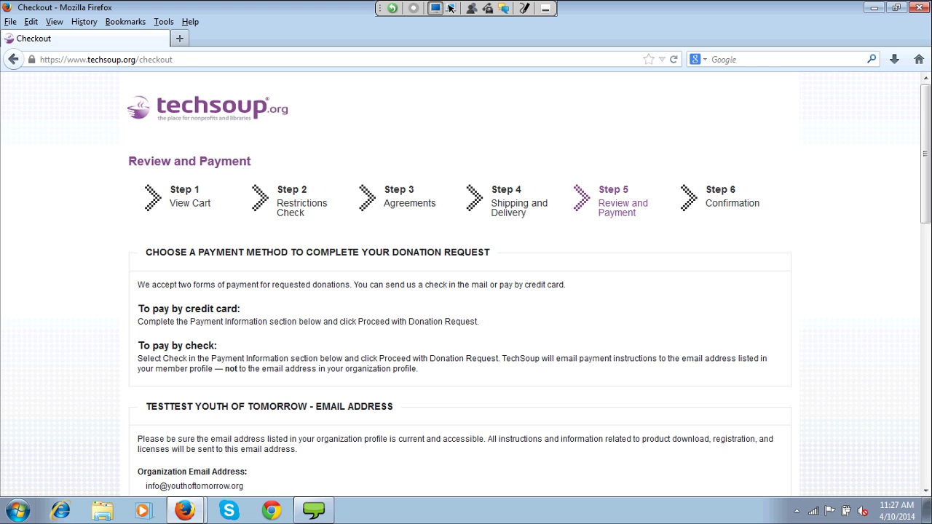
key(Down)
key(Down)
key(Down)
key(Down)
key(Down)
key(Down)
key(Down)
key(Down)
key(Down)
key(Down)
key(Down)
key(Down)
key(Down)
key(Down)
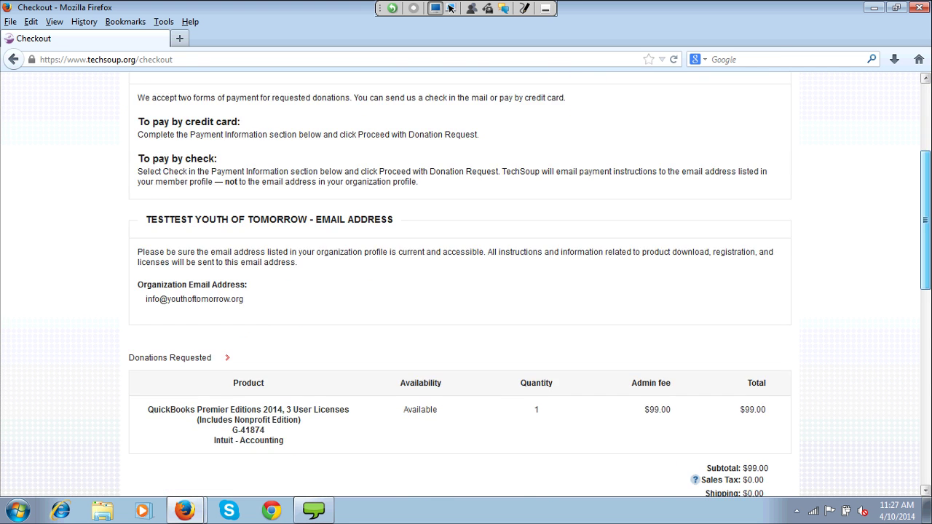
key(Home)
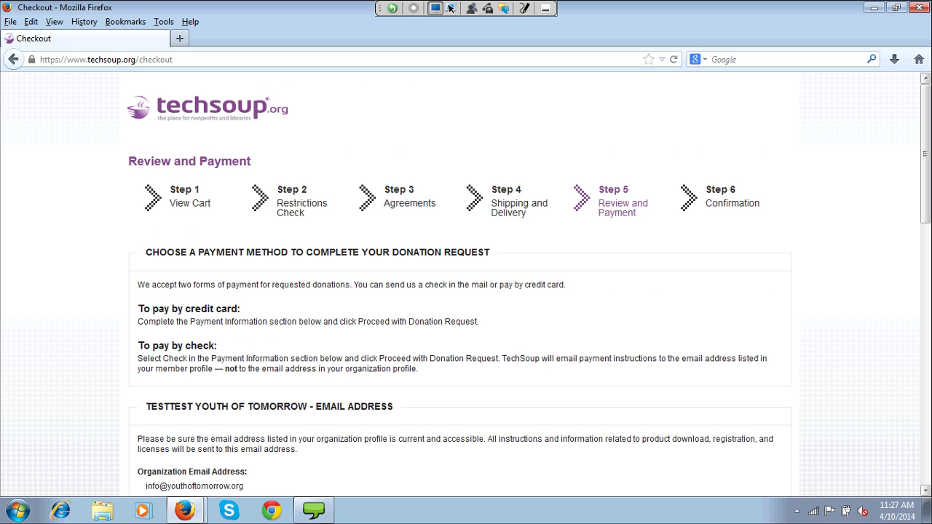
key(Home)
key(Down)
key(Down)
key(Down)
key(Down)
key(Down)
key(Down)
key(Down)
key(Down)
key(Down)
key(Down)
key(Down)
key(Down)
key(Down)
key(Down)
key(Down)
key(Down)
key(Down)
key(Down)
key(Down)
key(Down)
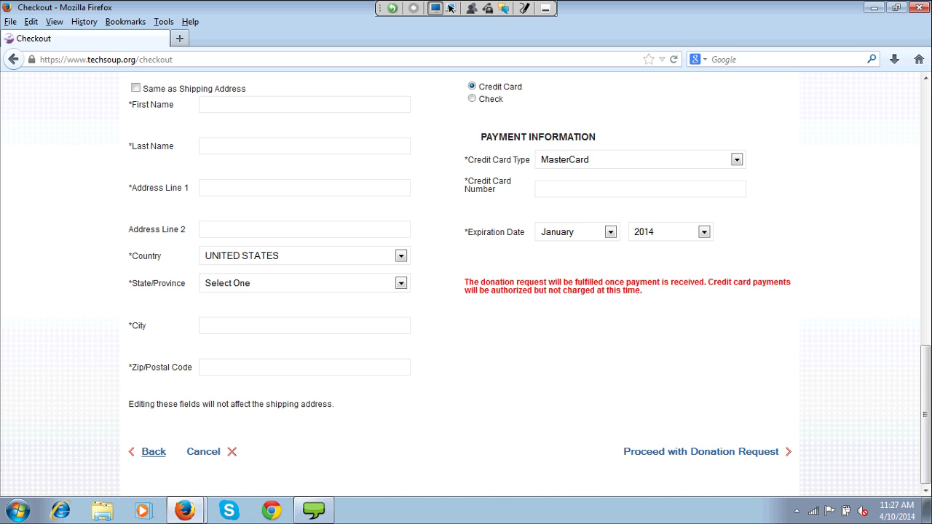
click(153, 451)
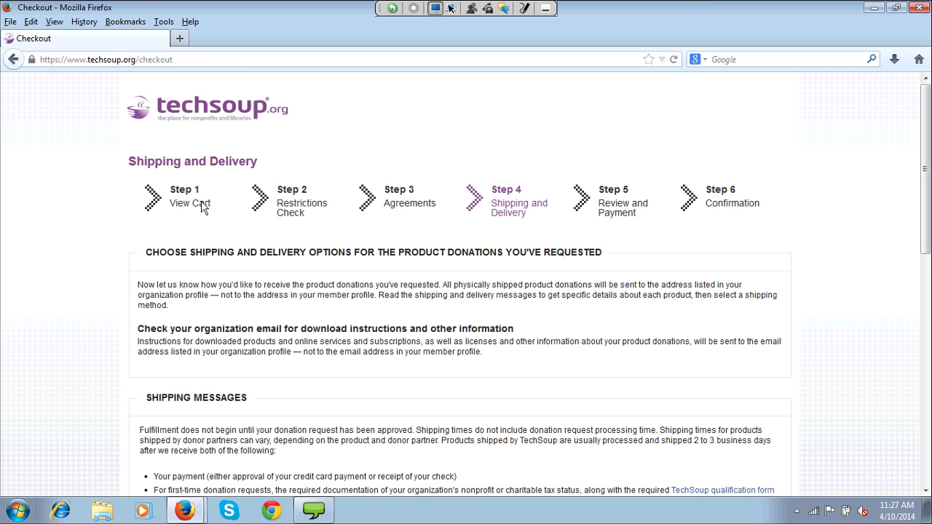
key(ctrl+l)
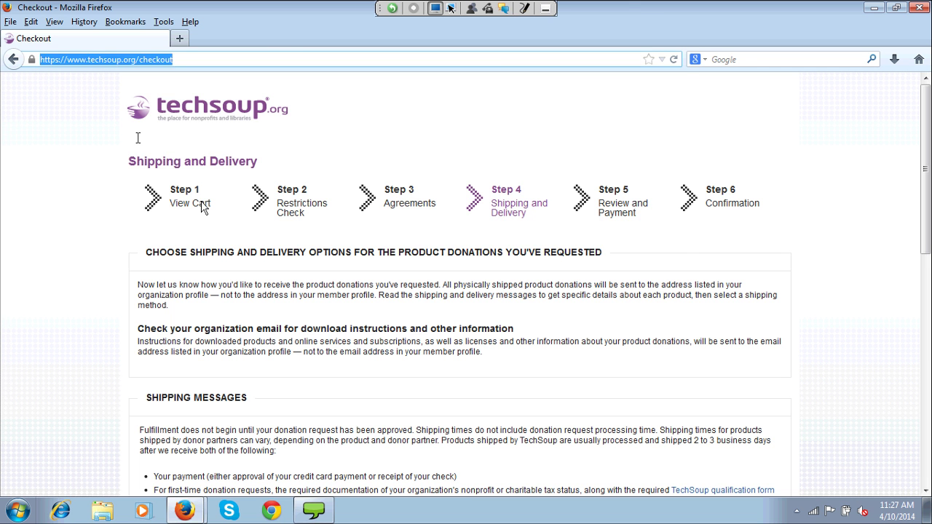
text(www.techsoup.org)
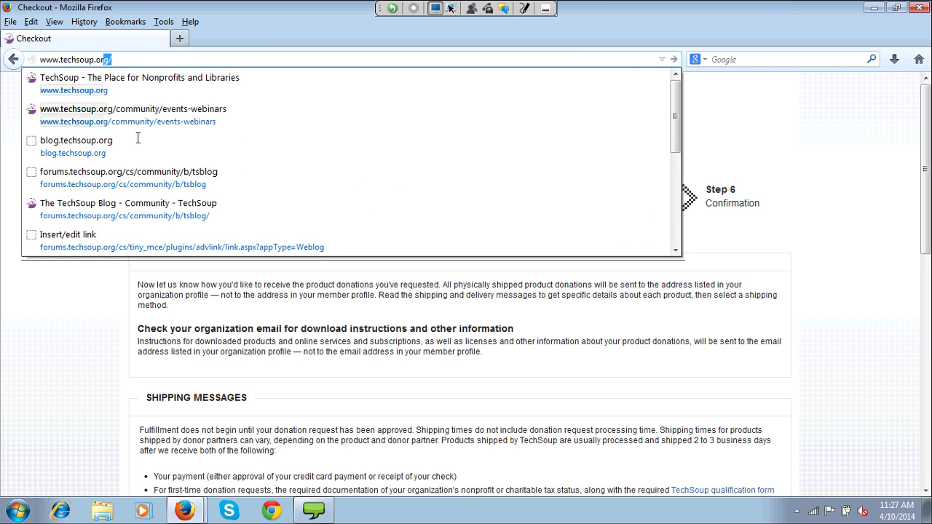
key(Return)
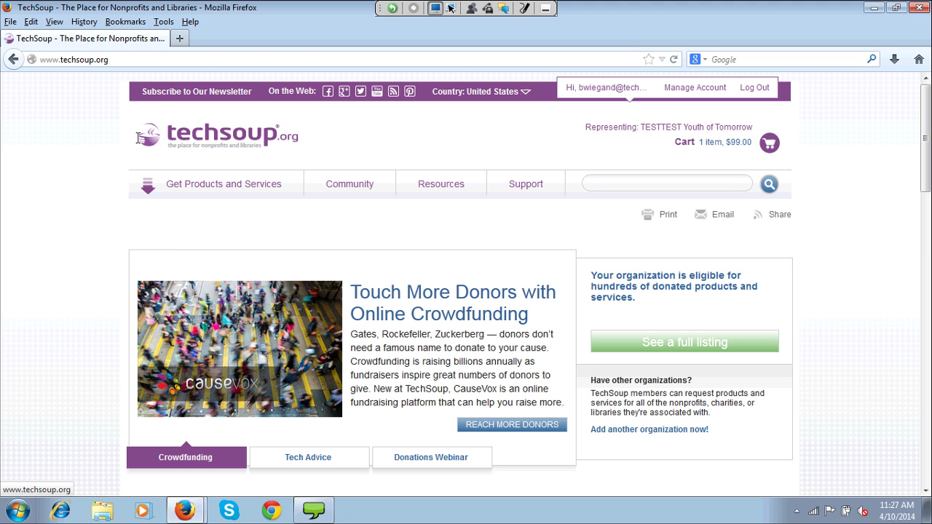
mouse_move(230, 228)
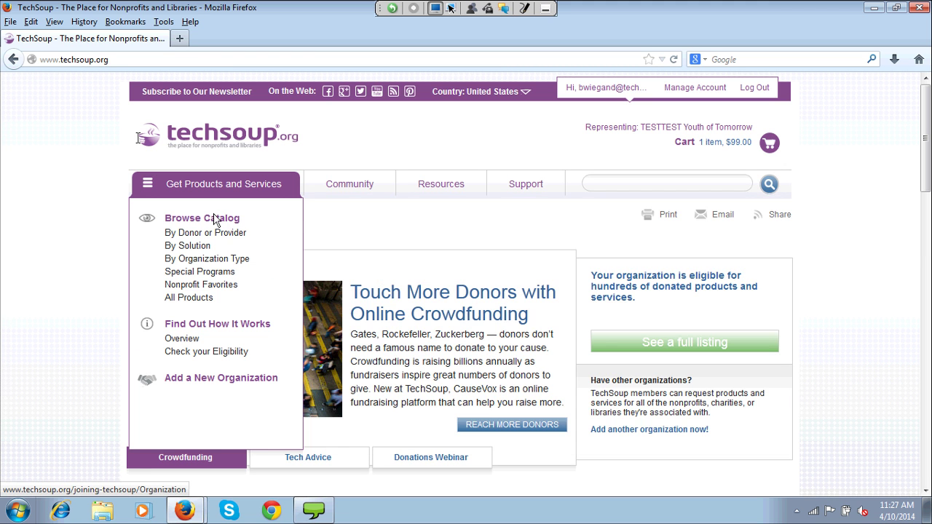
click(217, 220)
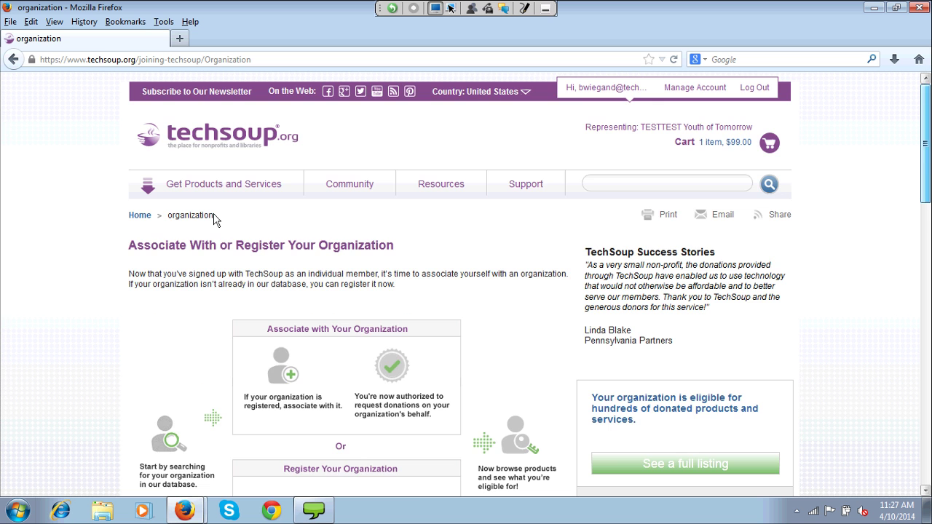
- Choose 501(c)(3) Nonprofit, enter the organization's EIN, and search for the organization
scroll(214, 216, down, 4)
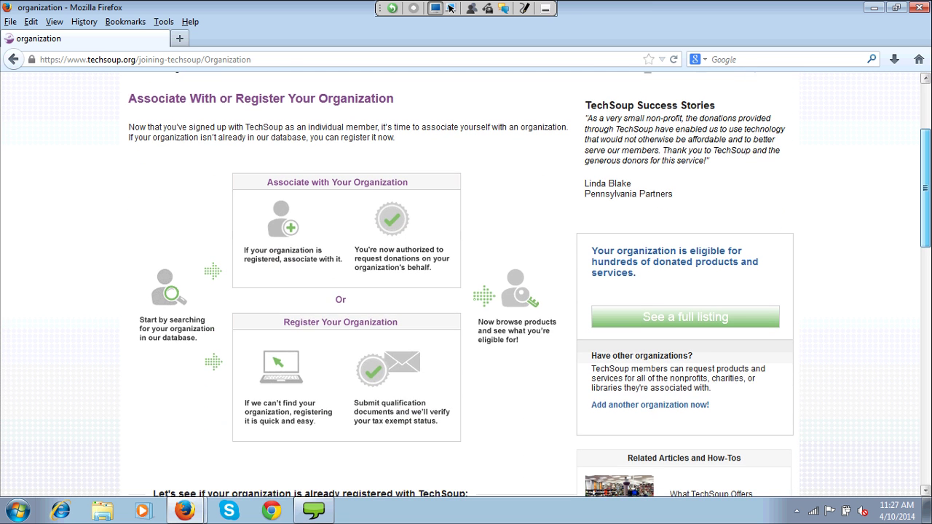
scroll(466, 284, down, 3)
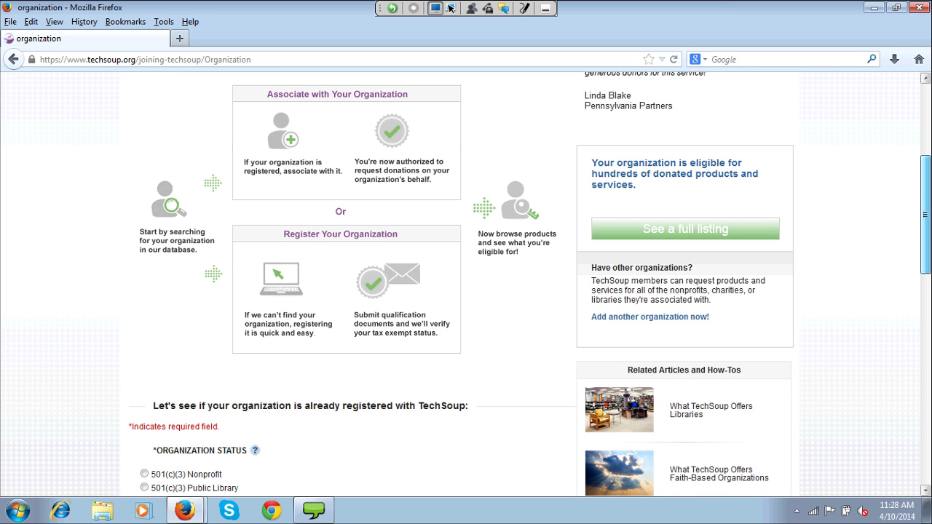
scroll(466, 284, up, 1)
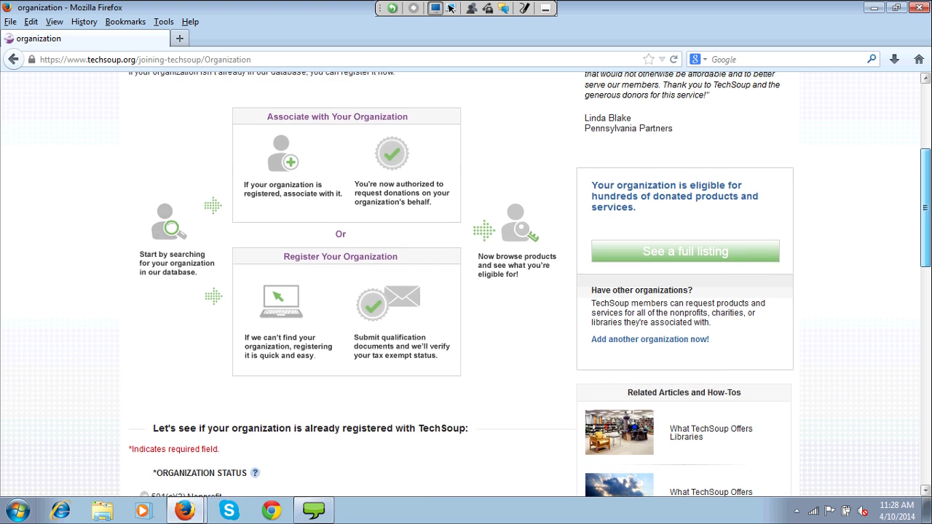
scroll(466, 284, up, 3)
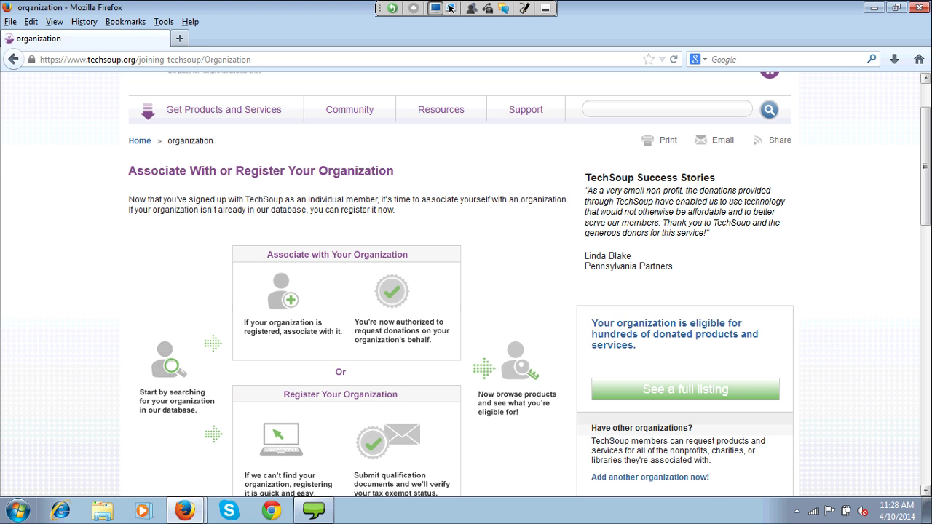
scroll(466, 284, up, 2)
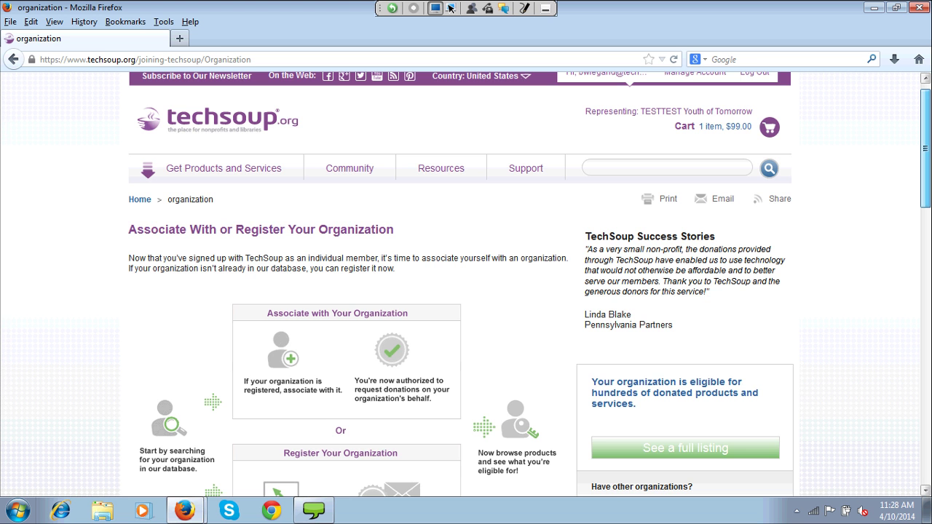
scroll(466, 284, down, 6)
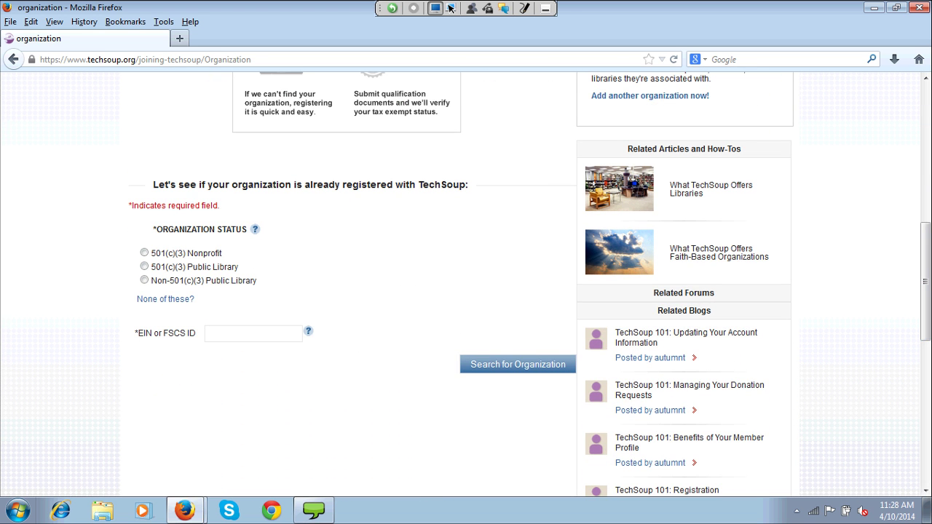
click(144, 252)
text(99-9999999)
click(513, 364)
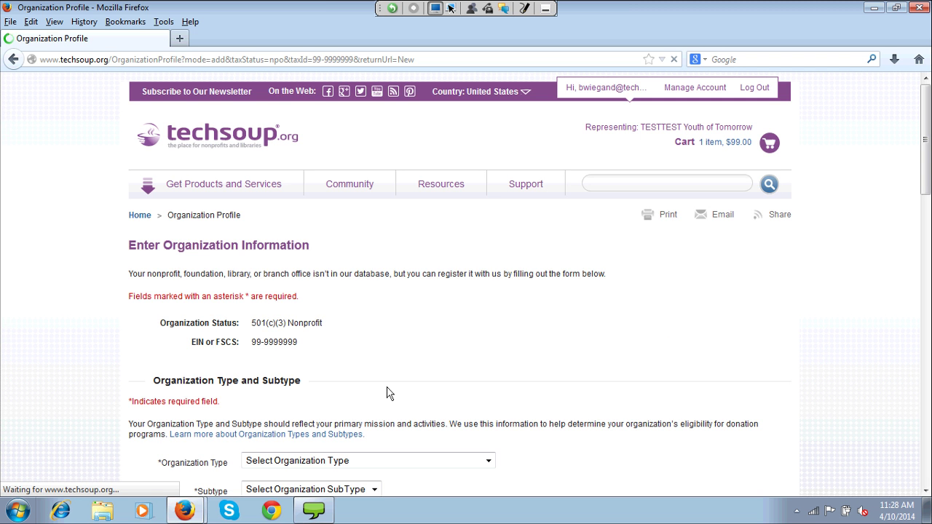
- Browse the Organization Type list, initially picking Youth Activities
scroll(387, 393, down, 3)
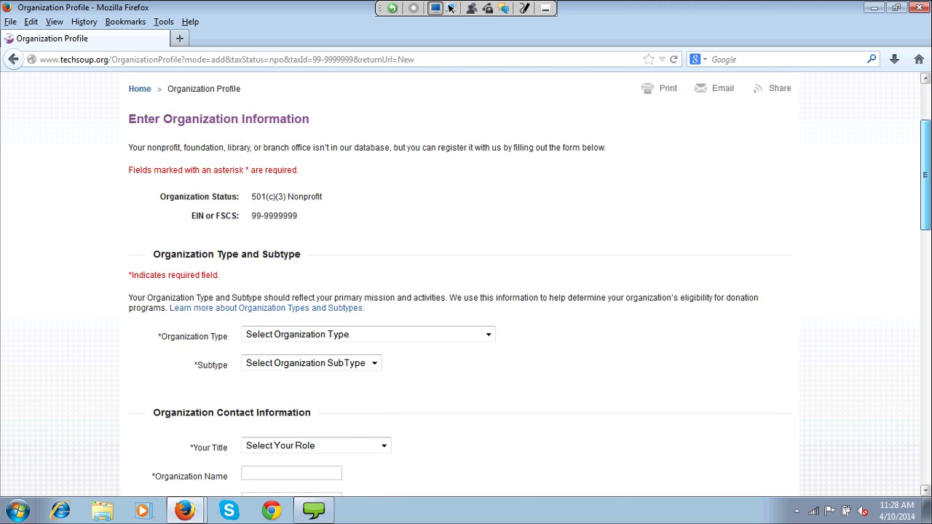
scroll(466, 284, down, 2)
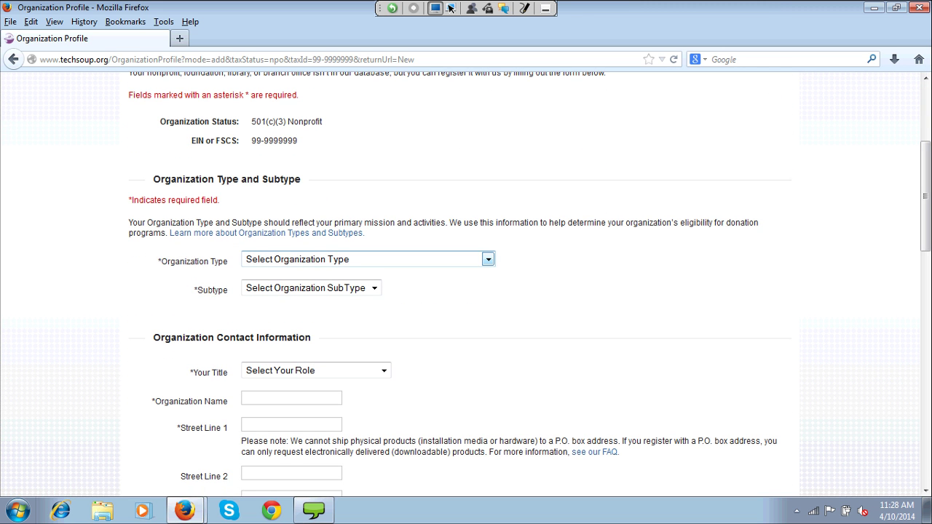
key(alt+Down)
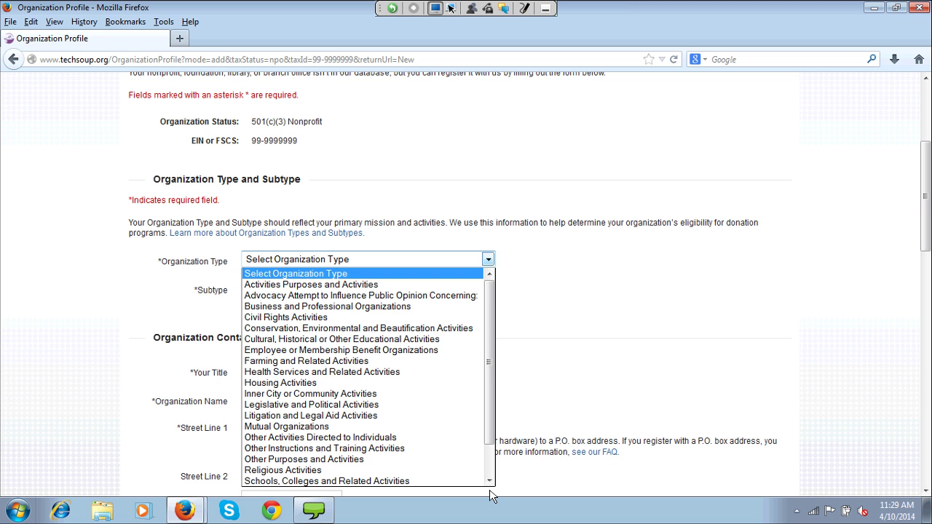
key(Escape)
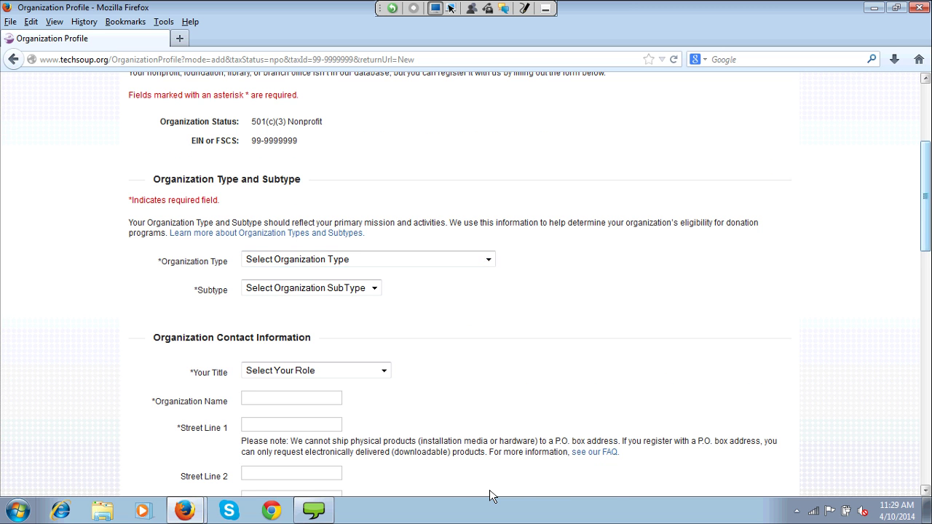
scroll(492, 496, up, 2)
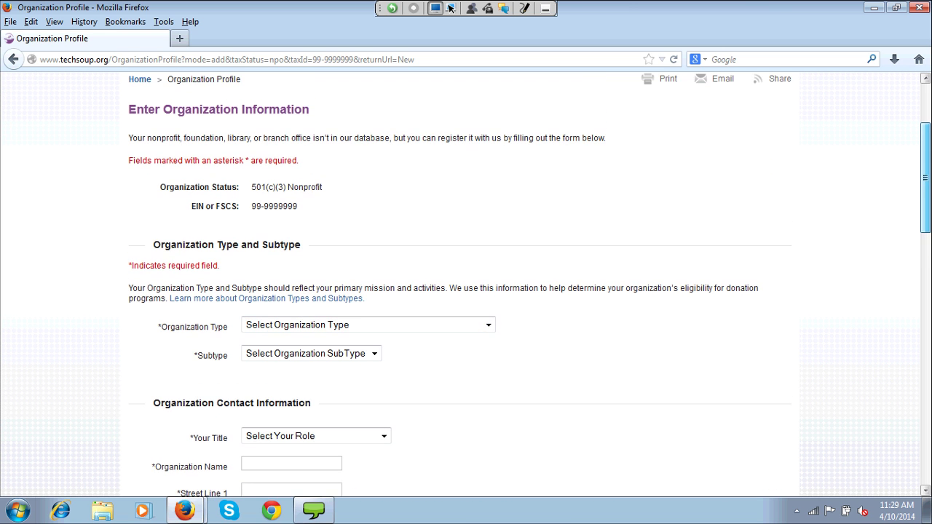
scroll(530, 285, up, 1)
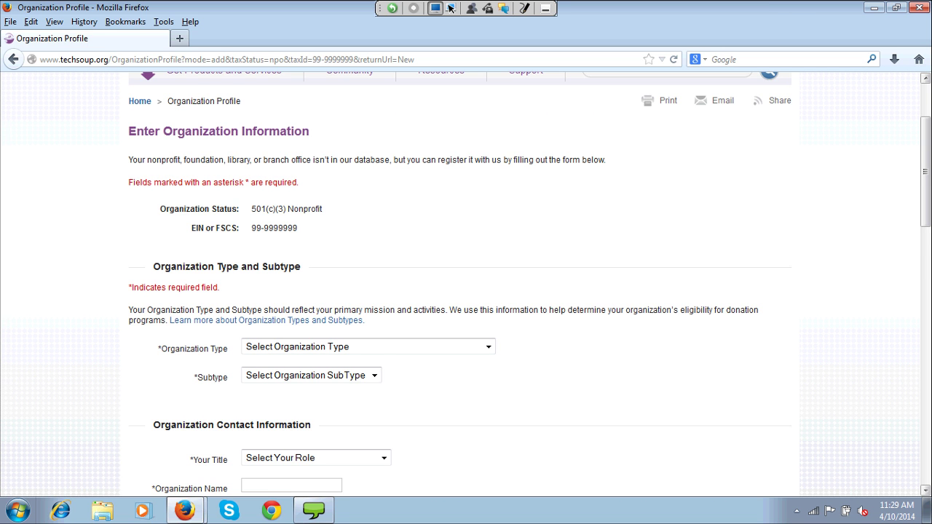
scroll(466, 284, down, 3)
click(367, 210)
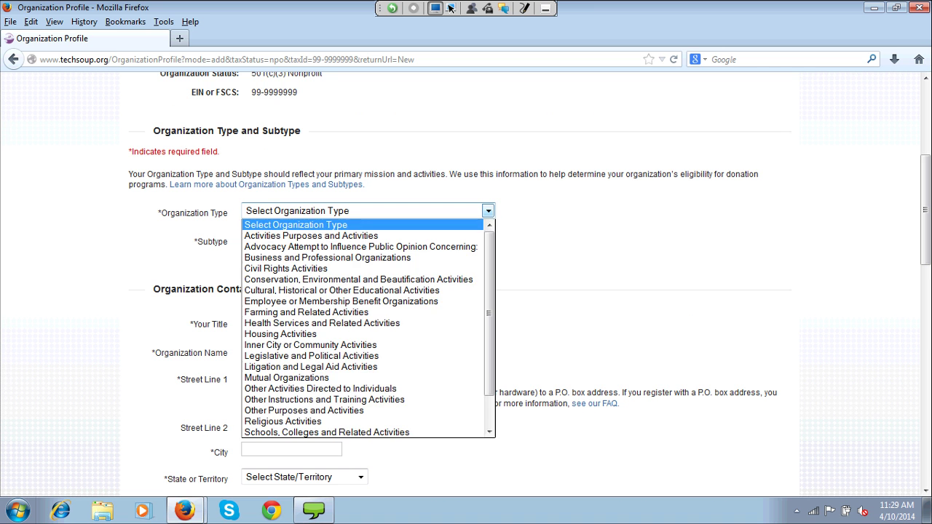
scroll(384, 388, down, 3)
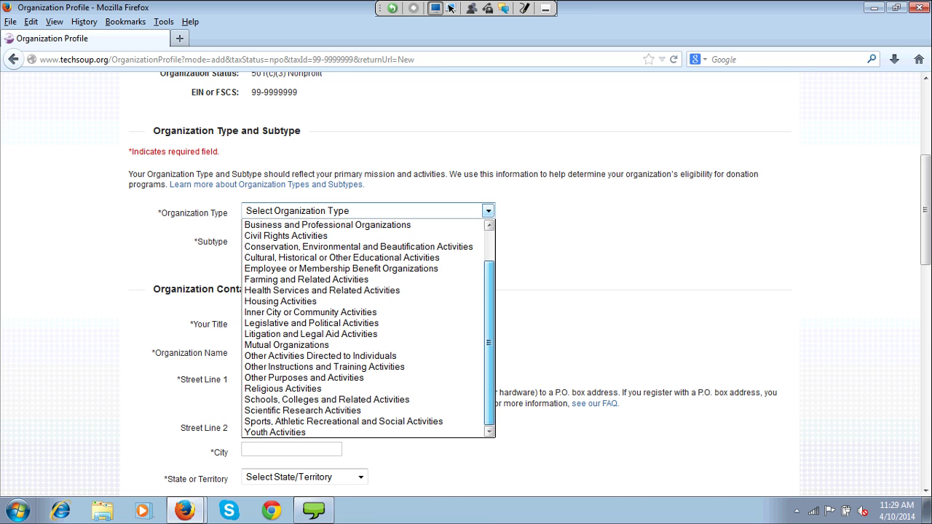
key(Down)
key(Down)
key(Down)
key(Down)
key(Down)
key(Down)
key(Down)
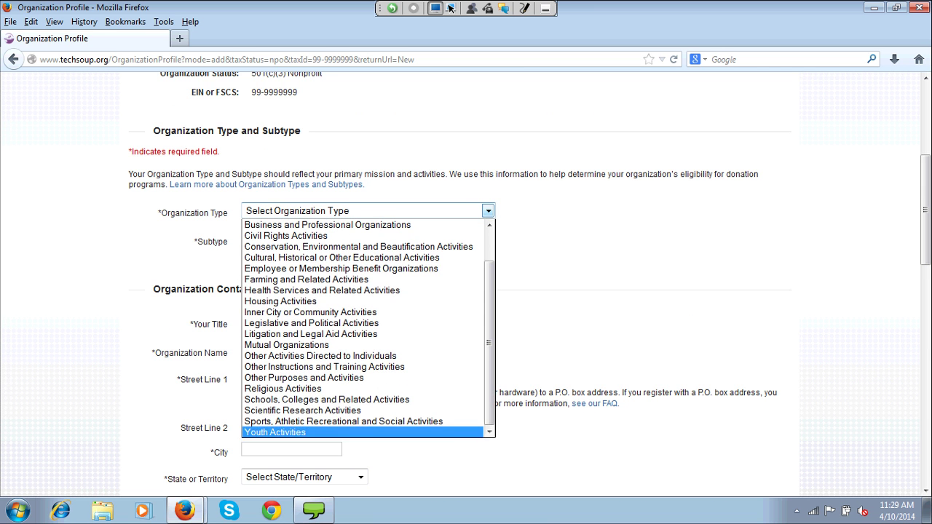
key(Return)
- Change the type to Inner City or Community Activities with subtype Community service organization
key(Tab)
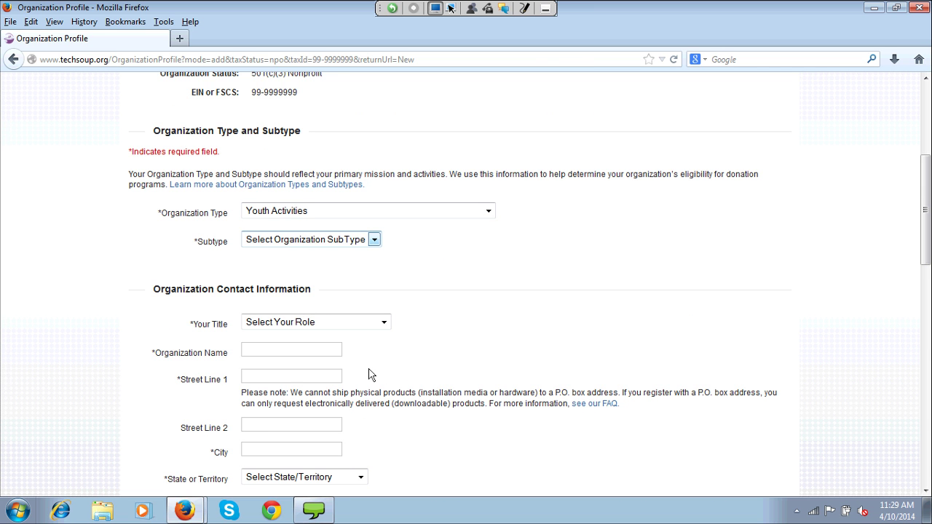
key(alt+Down)
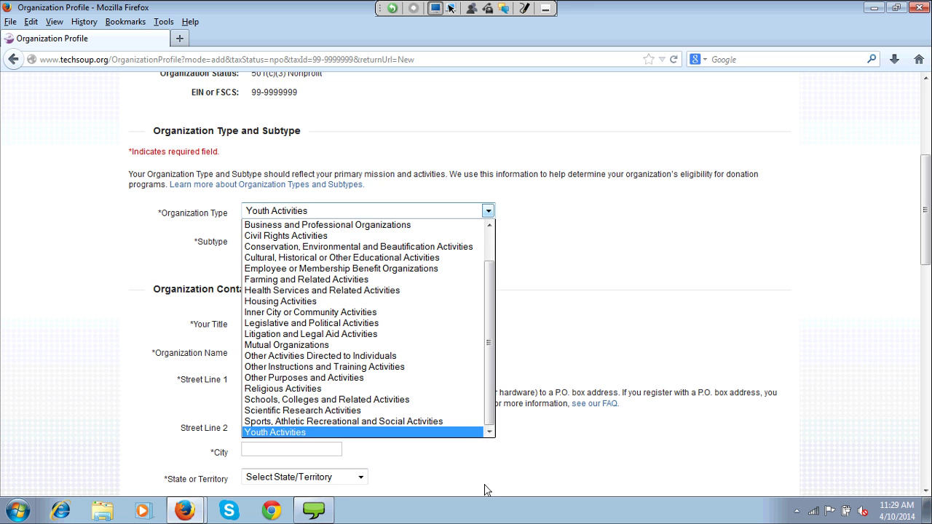
scroll(485, 491, up, 1)
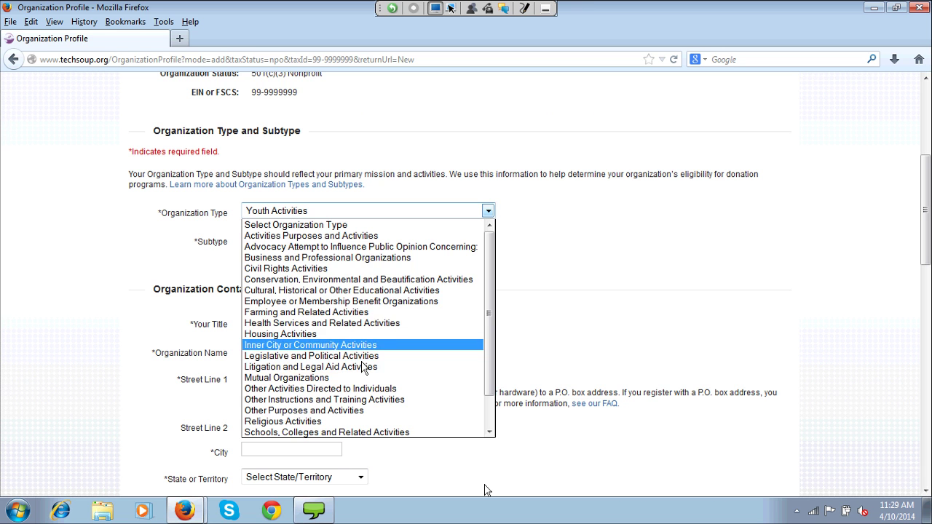
key(Return)
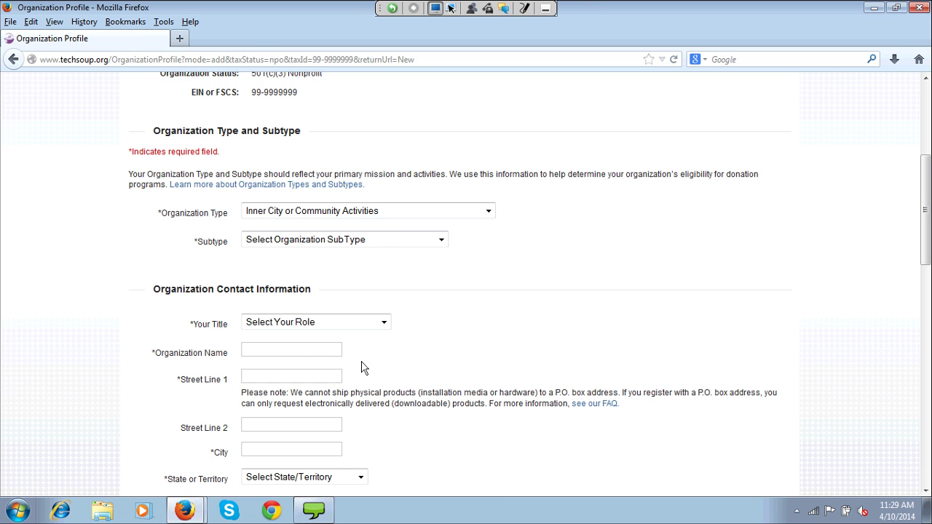
key(Tab)
key(alt+Down)
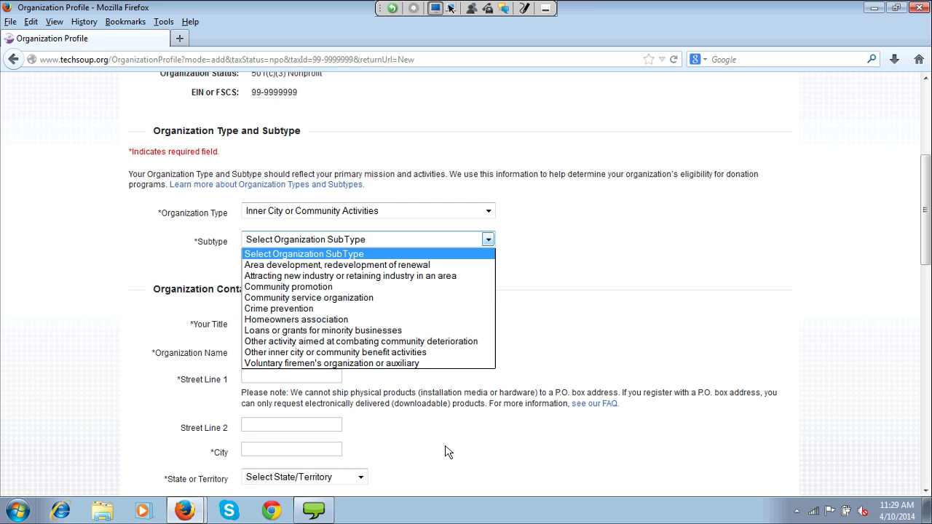
key(Down)
key(Down)
key(Down)
key(Down)
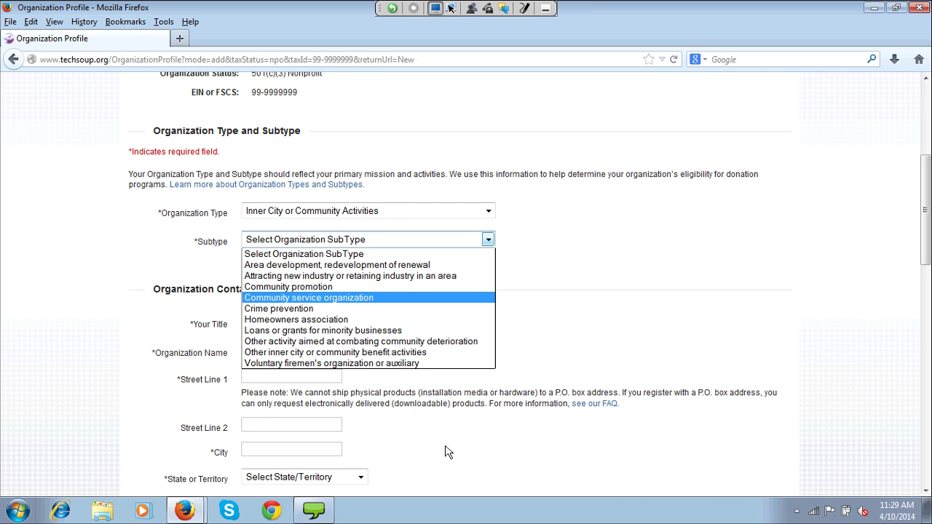
key(Return)
drag(925, 209, 925, 264)
key(Tab)
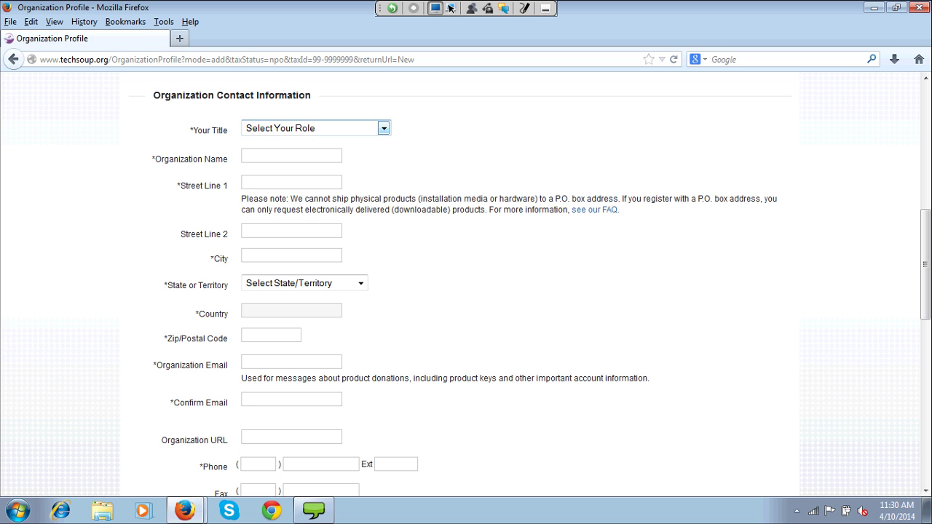
- Set the title to Executive Director and name the organization 'TESTTEST Neighborhood Crime Prevention'
key(alt+Down)
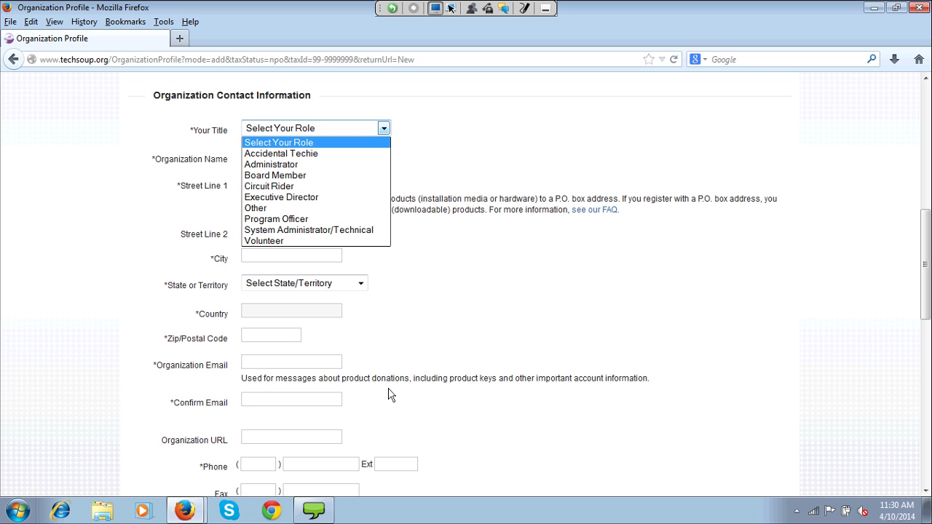
key(Down)
key(Down)
key(Down)
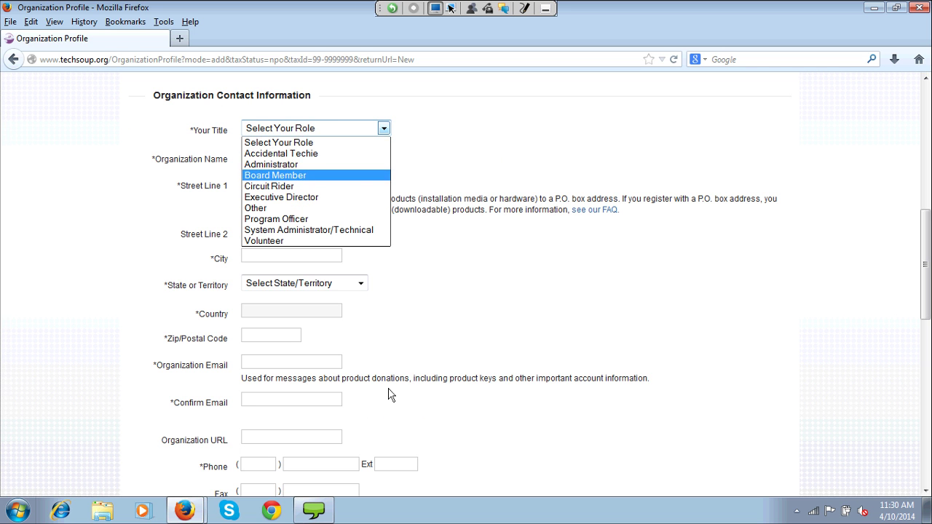
key(Down)
key(Down)
key(Return)
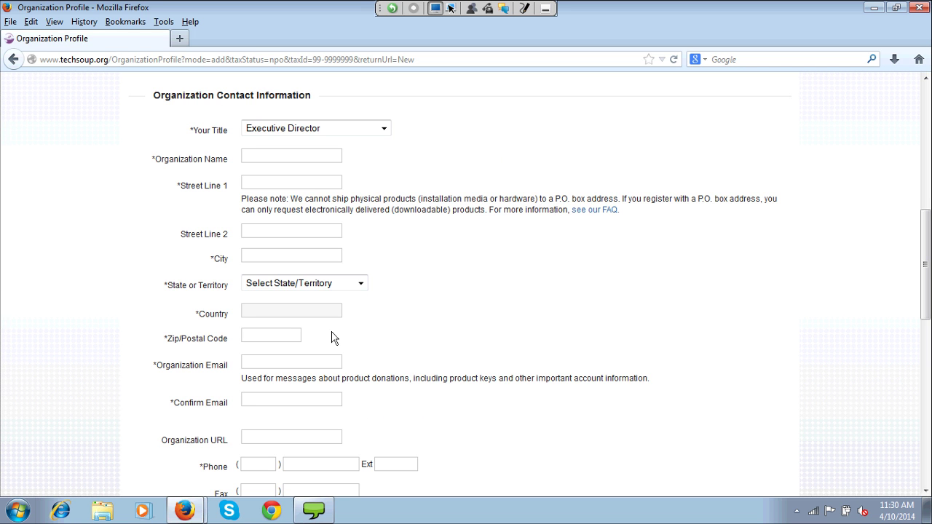
key(Tab)
text(TE)
key(BackSpace)
text(ESTTEST)
text(Neighborhood Crime Prve)
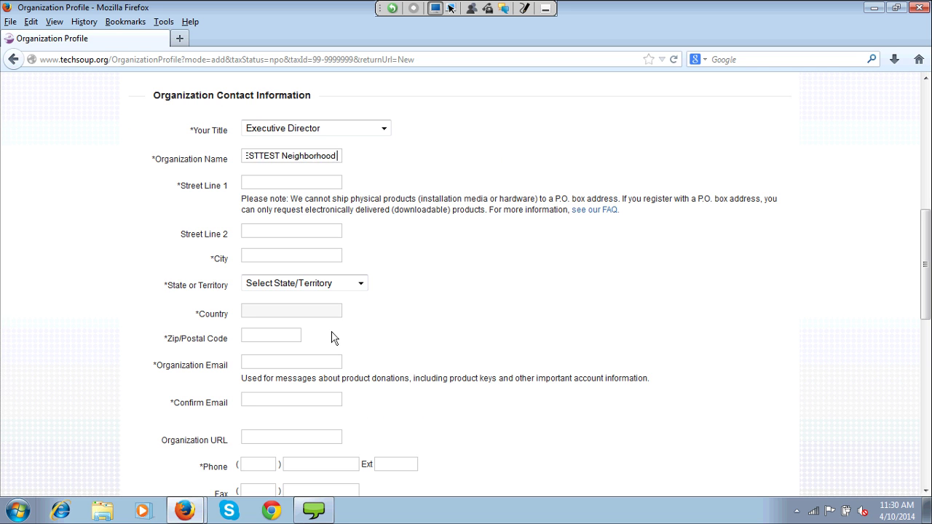
key(BackSpace)
key(BackSpace)
text(e Pre)
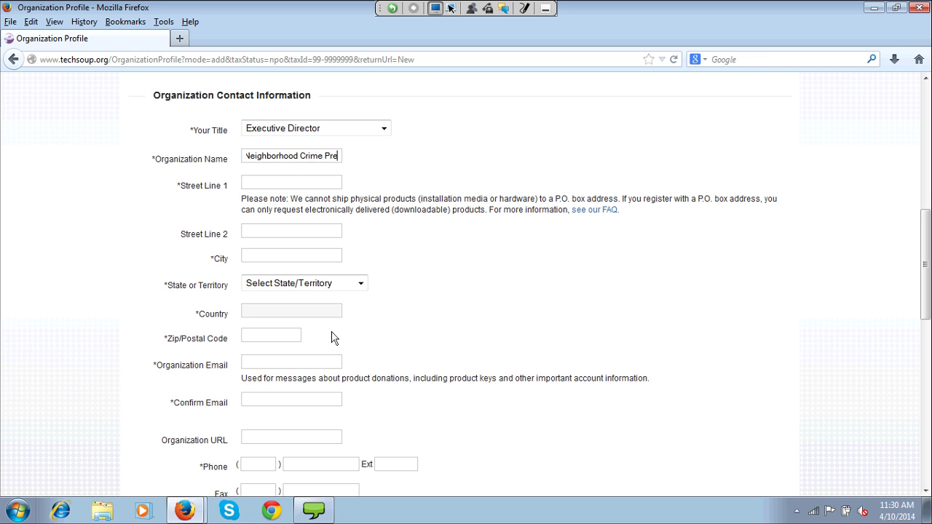
text(vention)
- Enter the organization's street address, city, state California, and zip code
key(Tab)
text(12345 M)
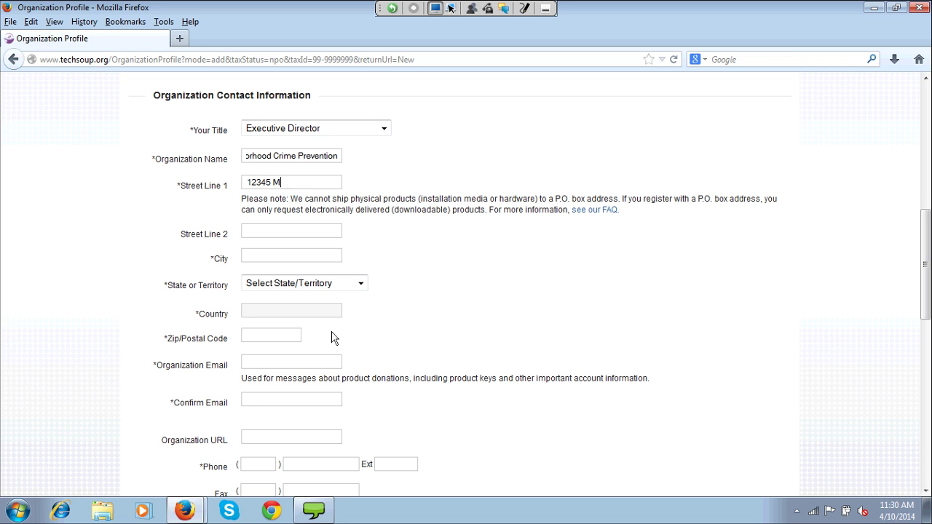
text(ain St)
key(Tab)
key(Tab)
key(Tab)
text(Oakland)
key(Tab)
key(c)
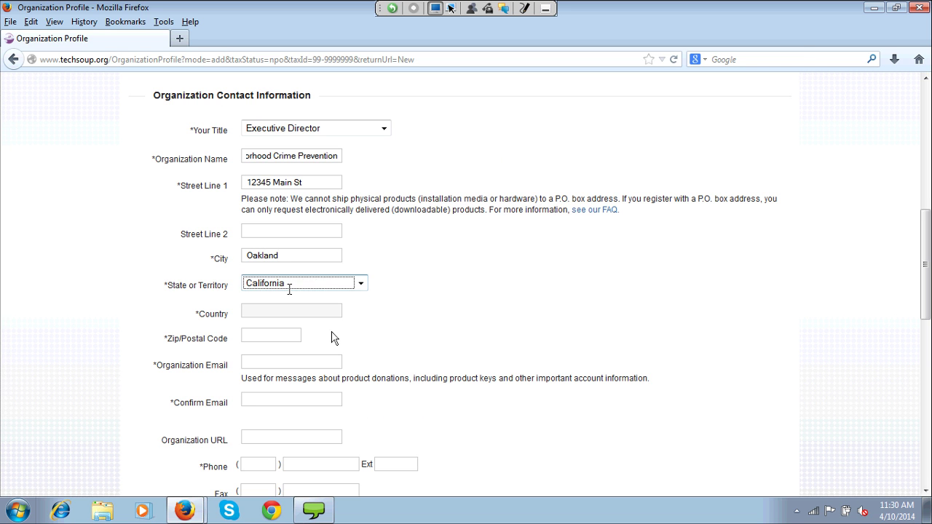
key(Tab)
text(94619)
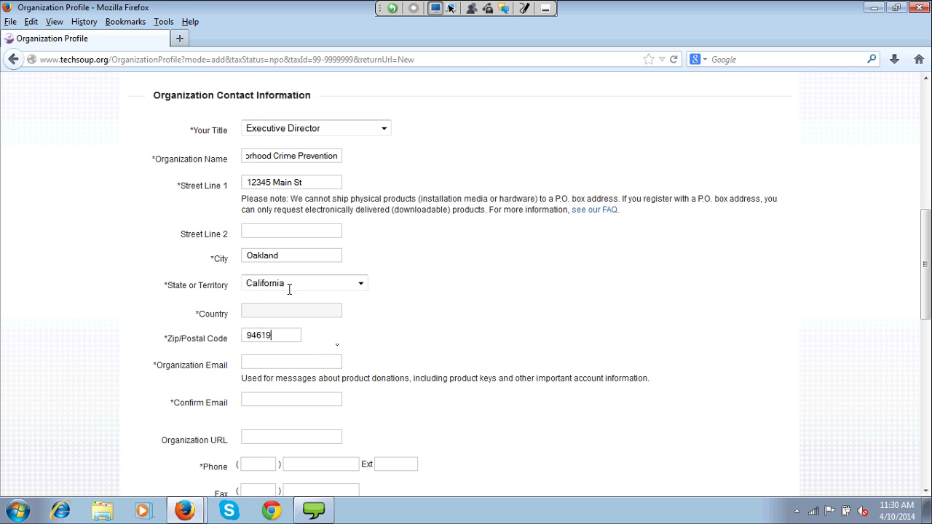
- Fill in the organization email and its confirmation field with the same address
key(Tab)
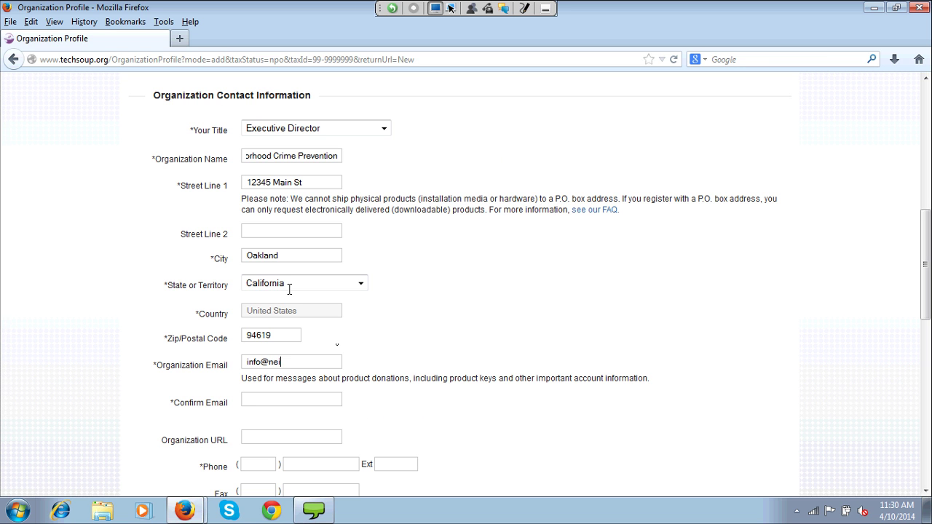
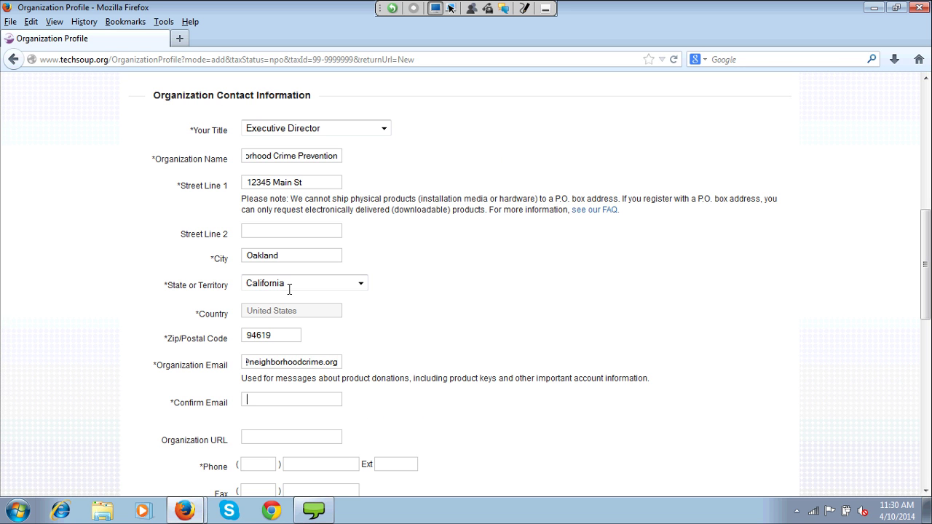
key(Tab)
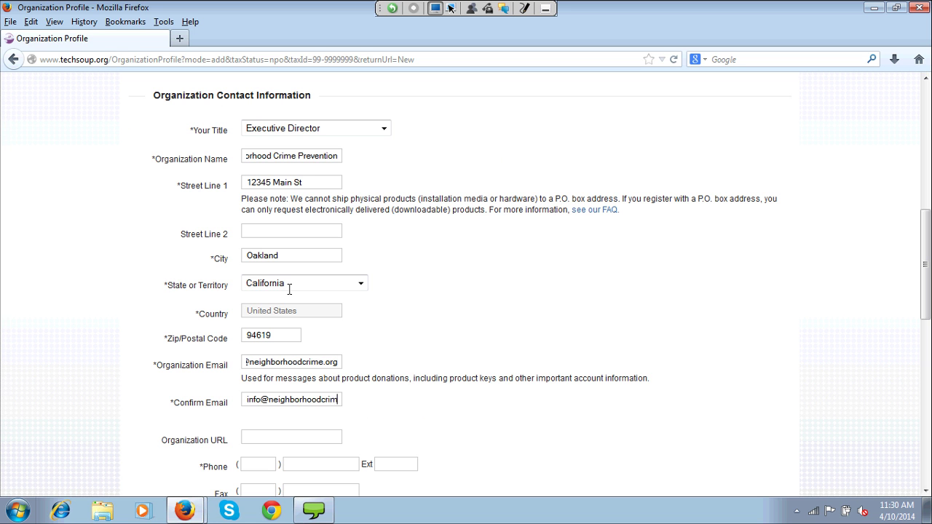
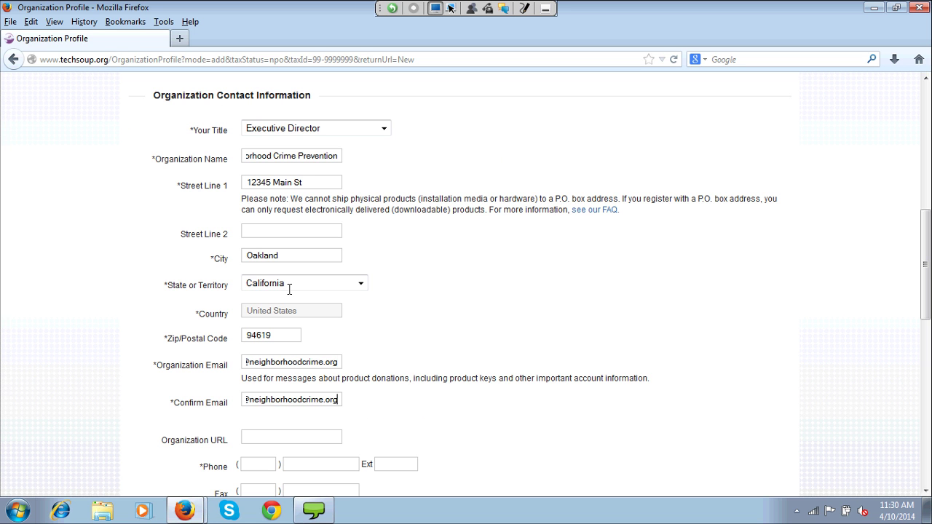
scroll(289, 289, down, 5)
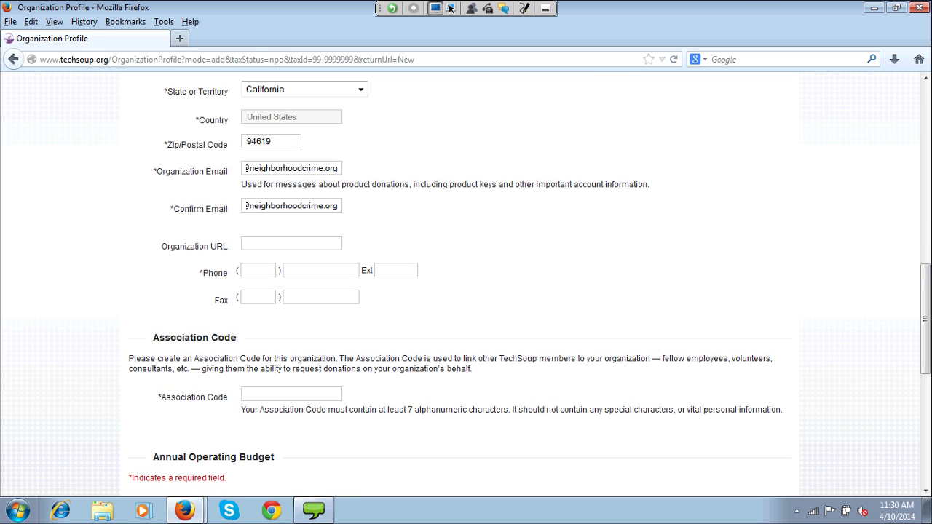
- Enter the organization's phone number and association code
click(248, 248)
key(Tab)
text(510)
text(555-5555)
text(123456)
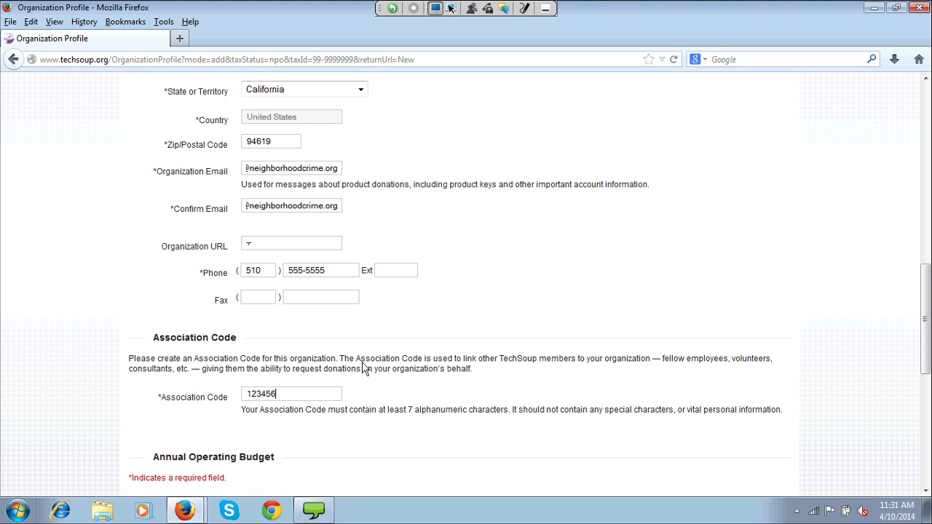
text(7)
scroll(364, 367, down, 5)
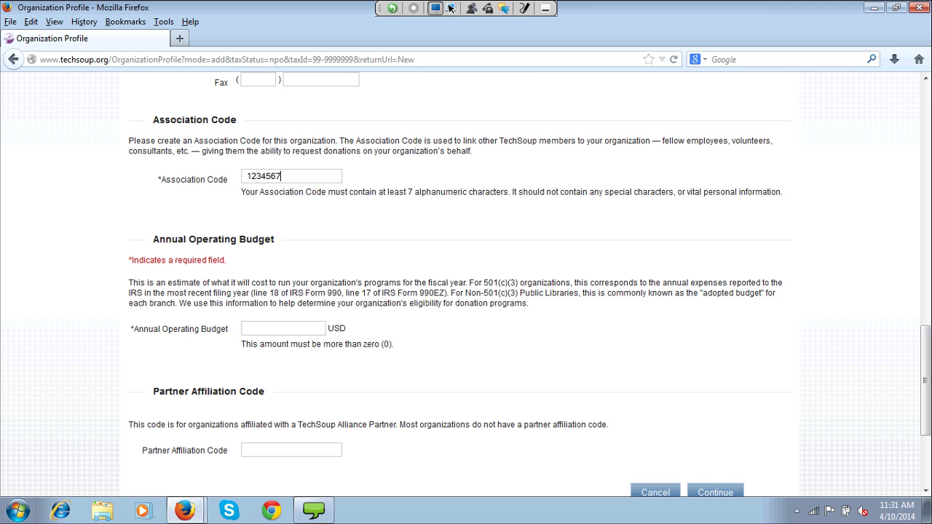
- Set the operating budget to 100000 USD and continue to the confirmation page
key(Tab)
text(100000)
scroll(286, 284, down, 2)
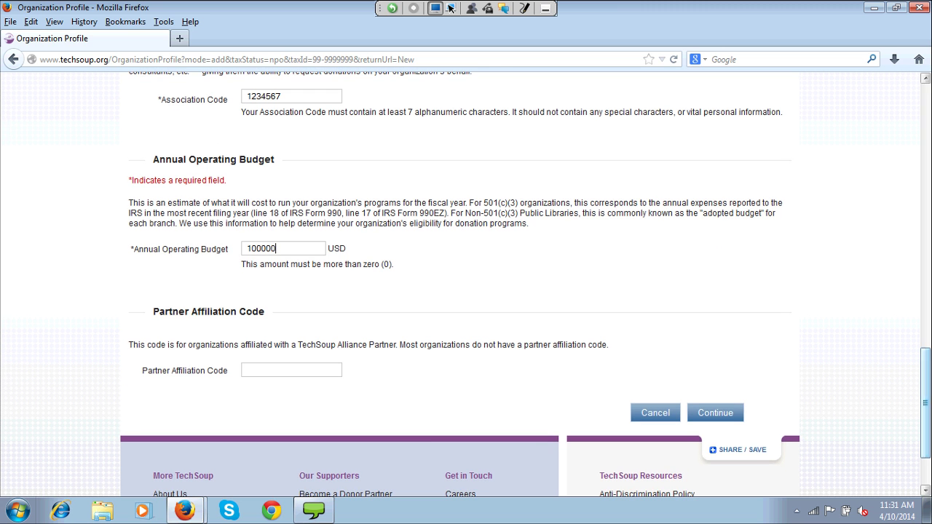
click(715, 413)
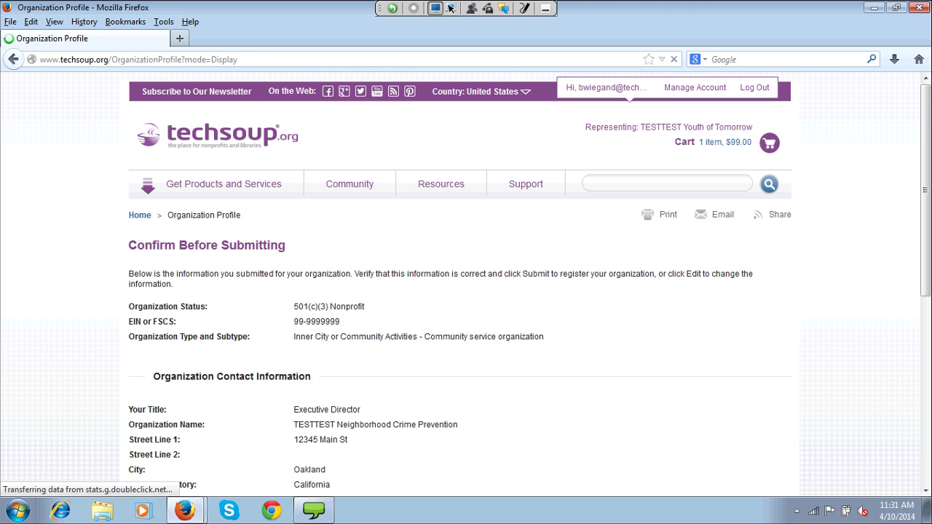
- Review the Confirm Before Submitting details and submit the organization registration
scroll(466, 284, down, 1)
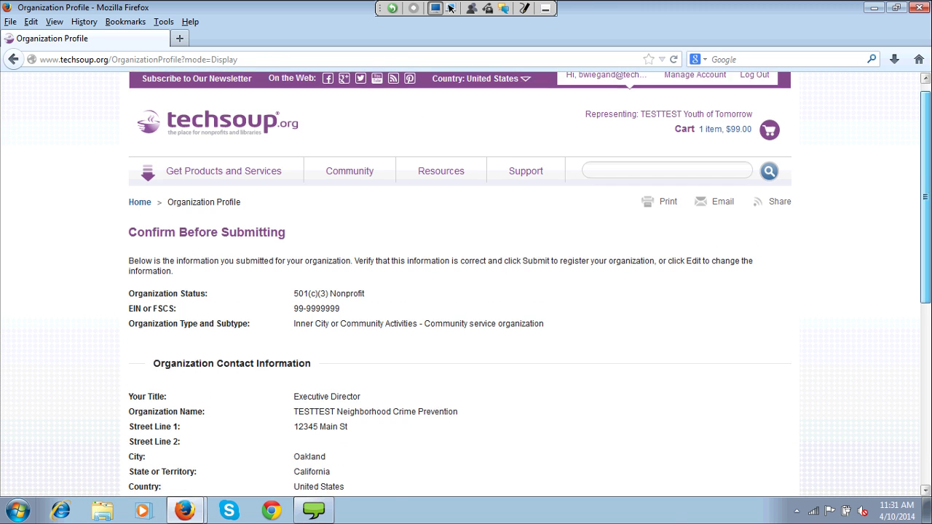
scroll(466, 284, down, 2)
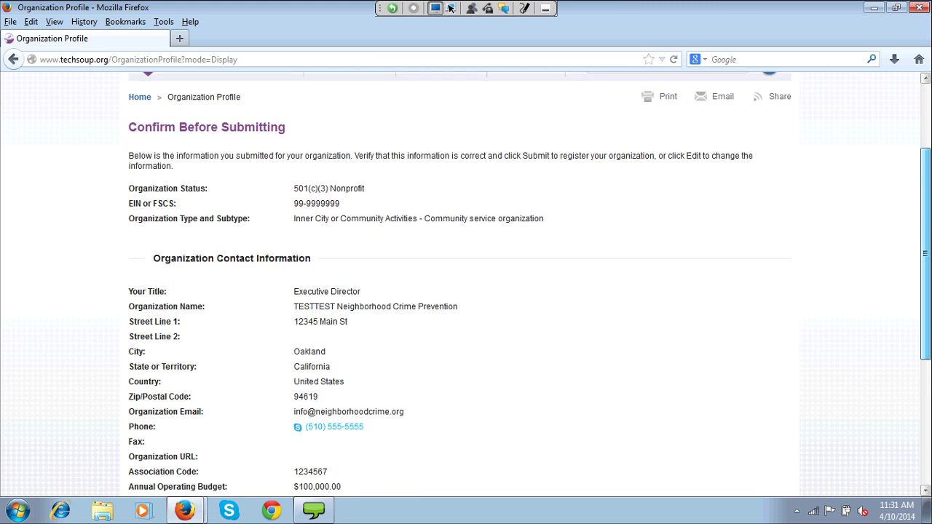
scroll(466, 284, down, 1)
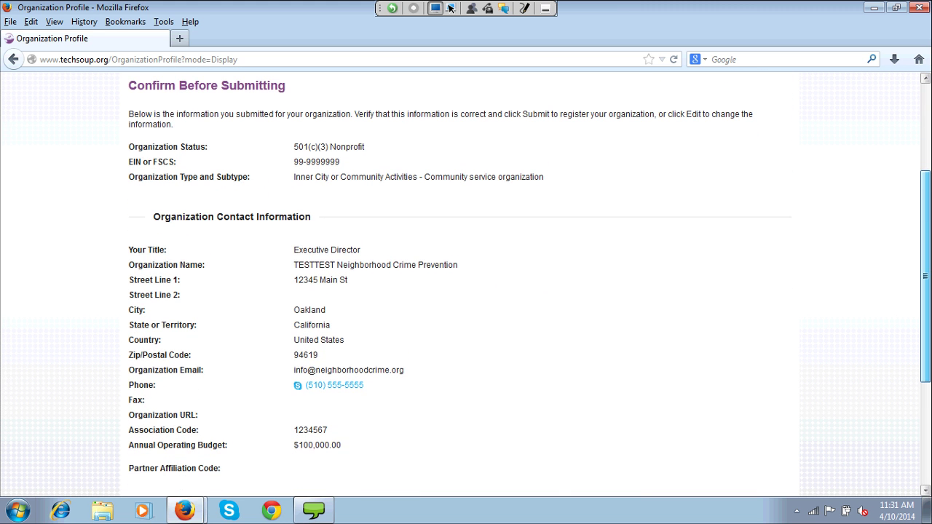
scroll(466, 284, down, 1)
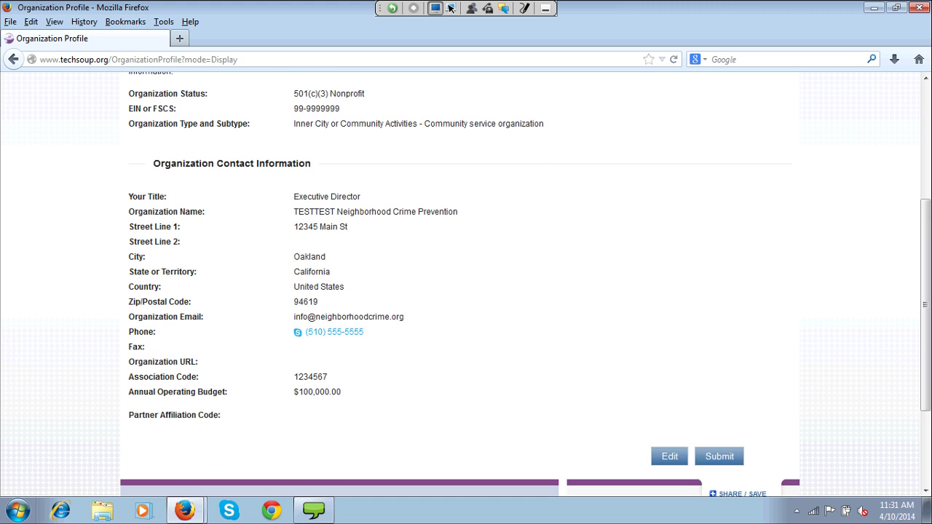
key(F5)
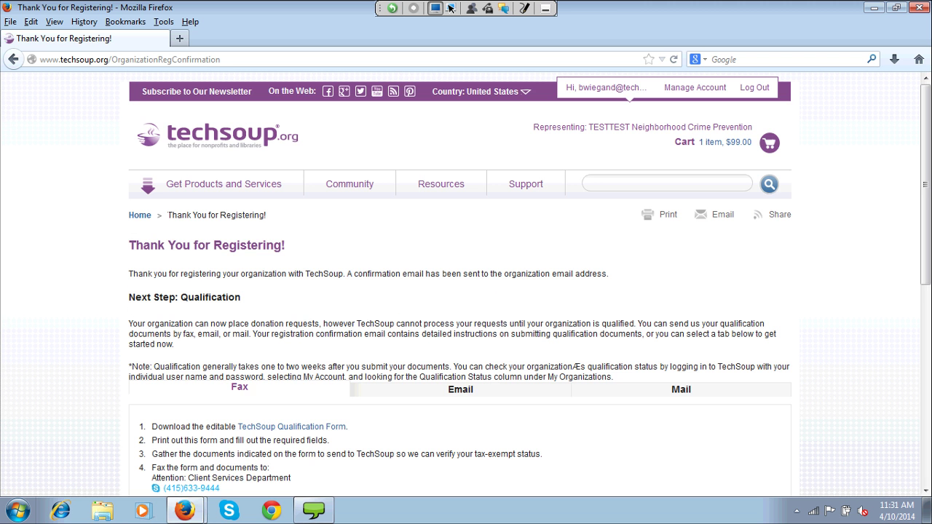
scroll(466, 285, down, 1)
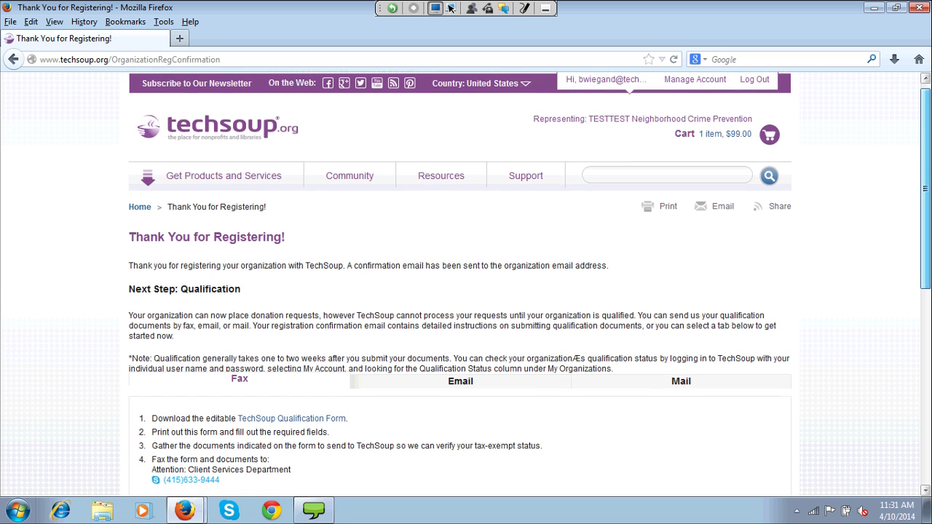
scroll(466, 284, down, 2)
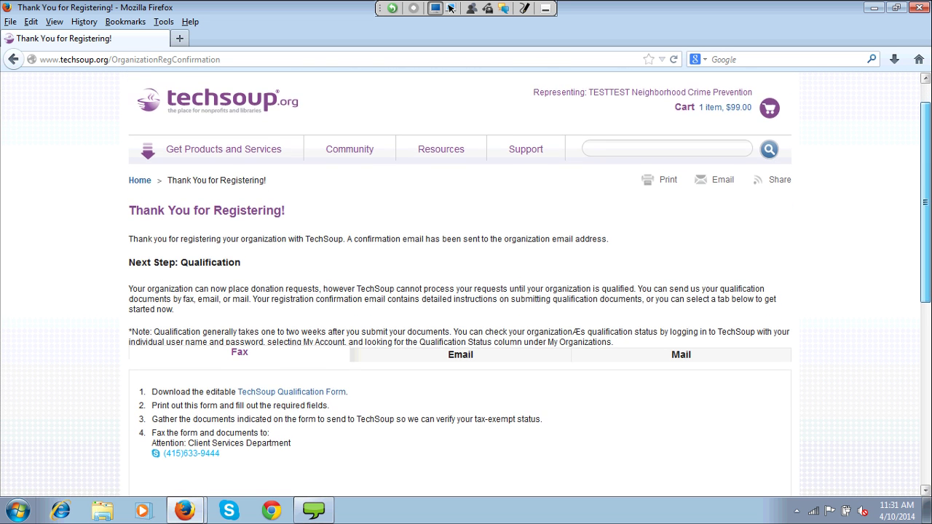